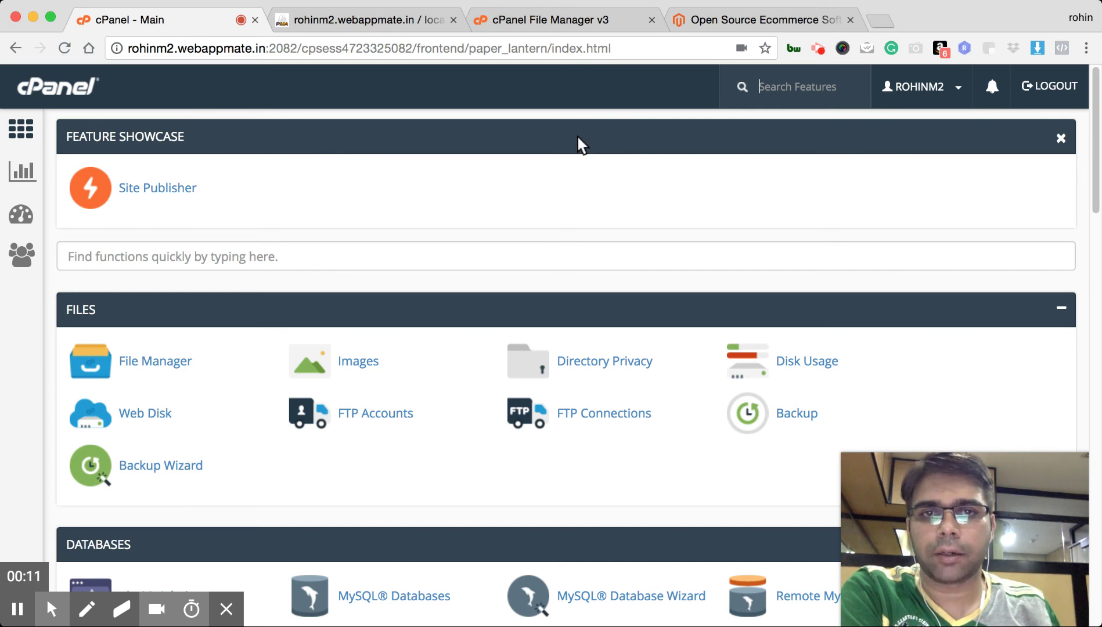
click(732, 21)
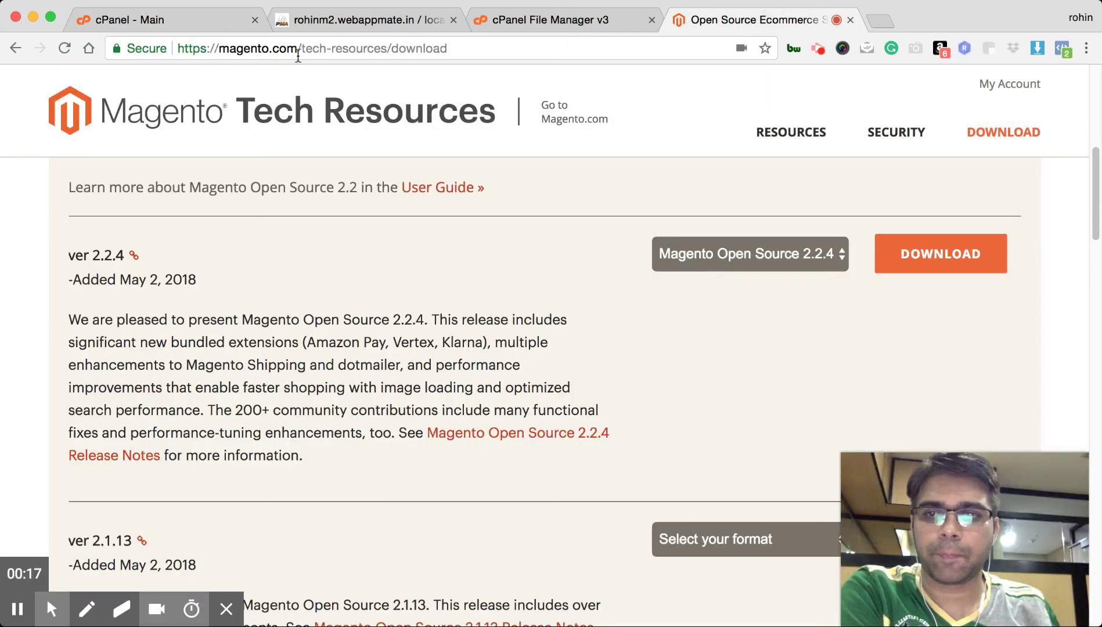
drag(69, 255, 128, 259)
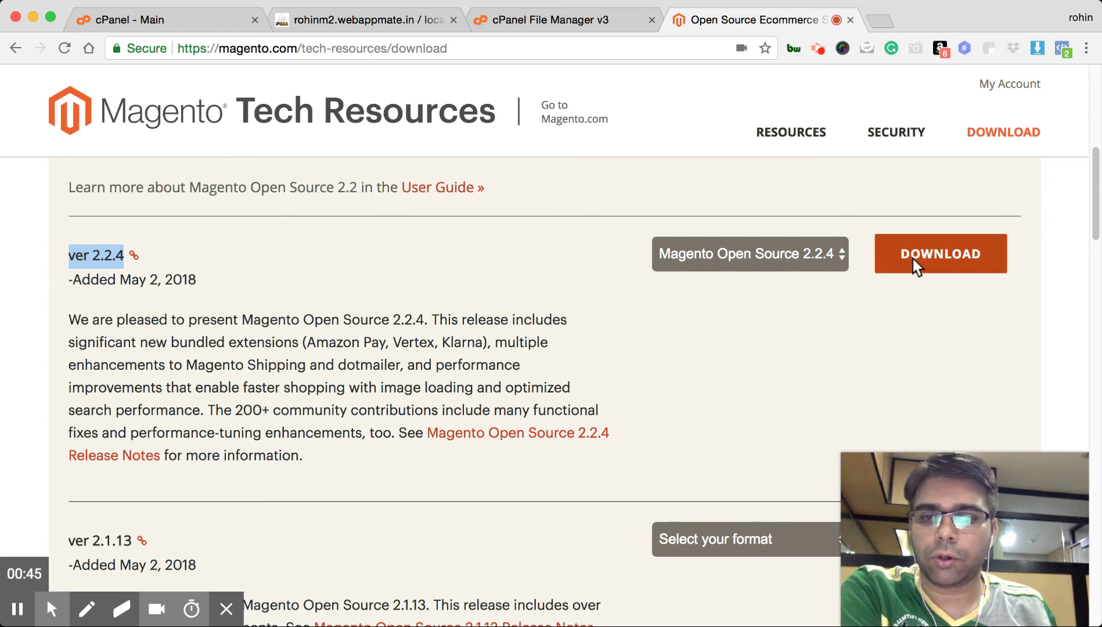
click(815, 338)
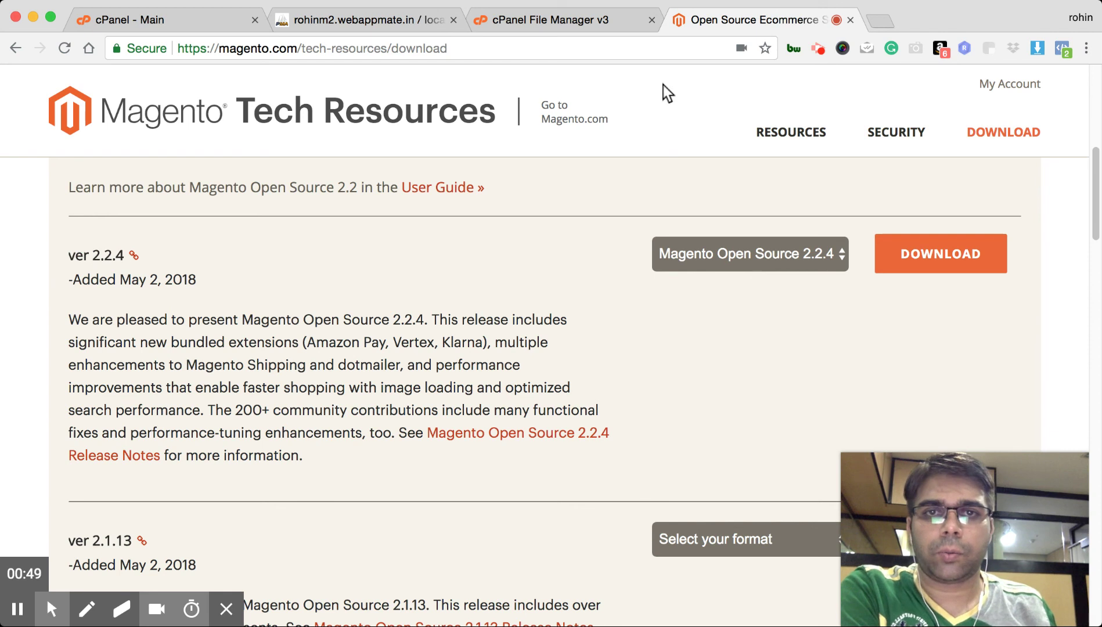
Open File Manager and go into the public_html folder
click(577, 22)
click(177, 22)
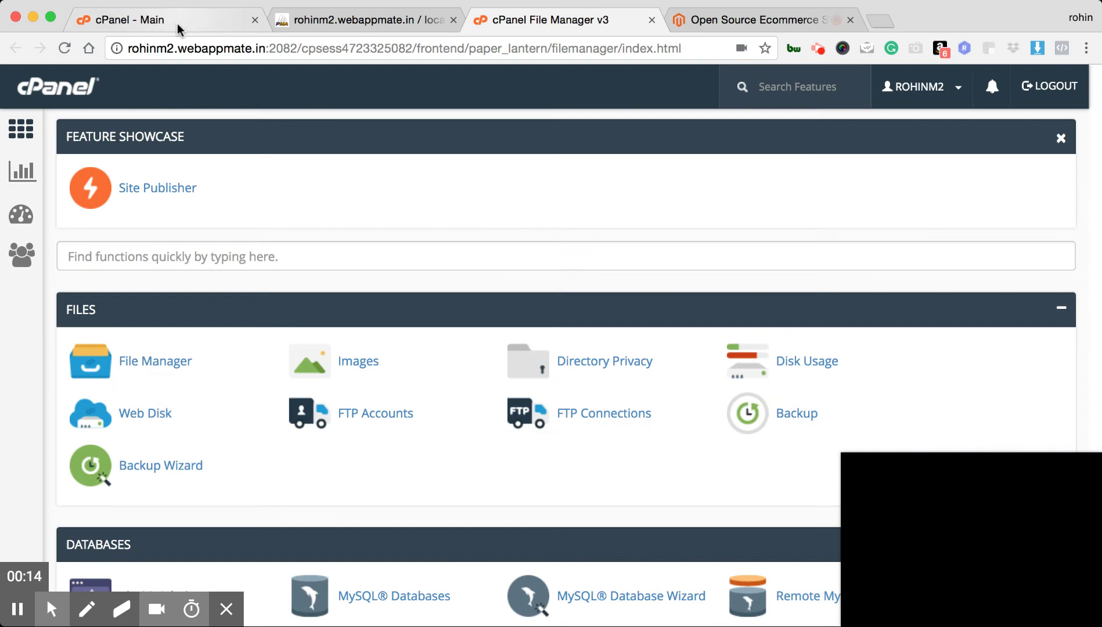
click(148, 366)
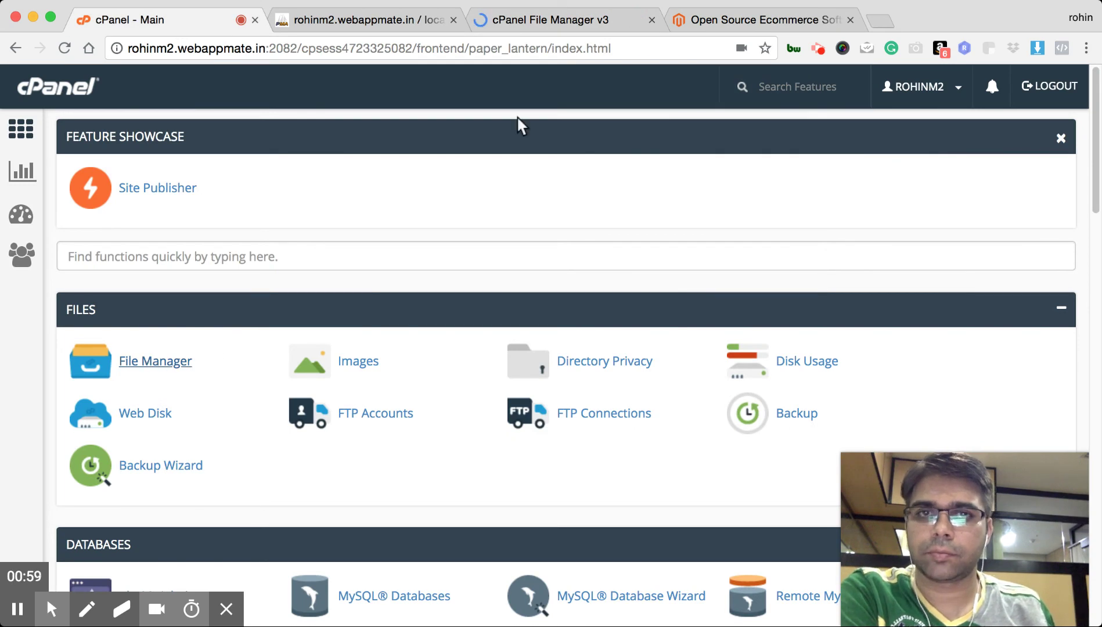
click(553, 24)
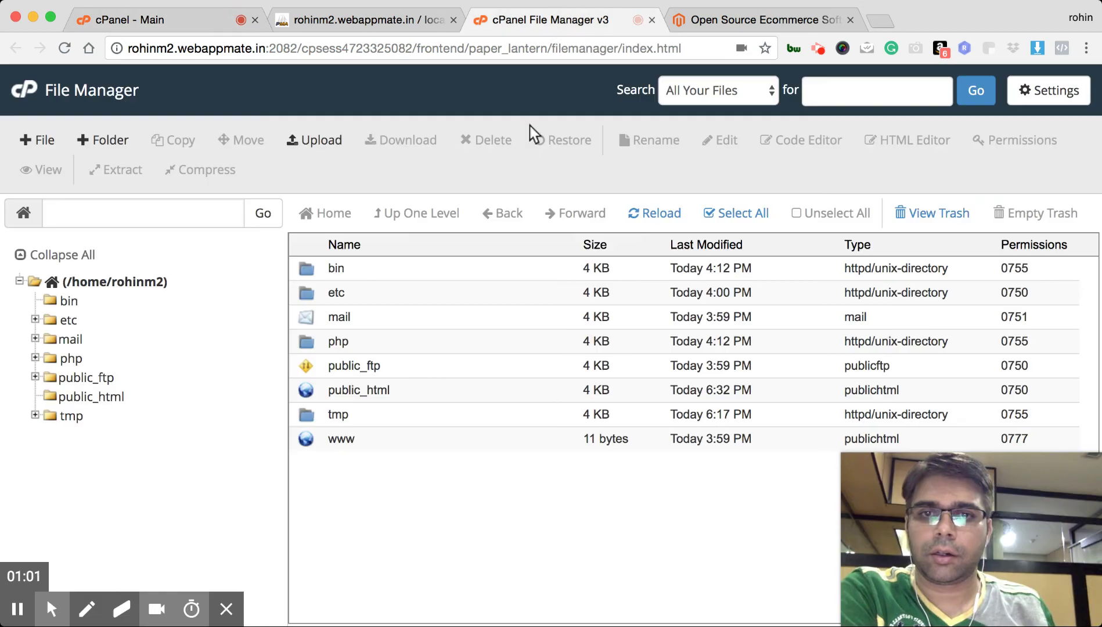
double_click(304, 389)
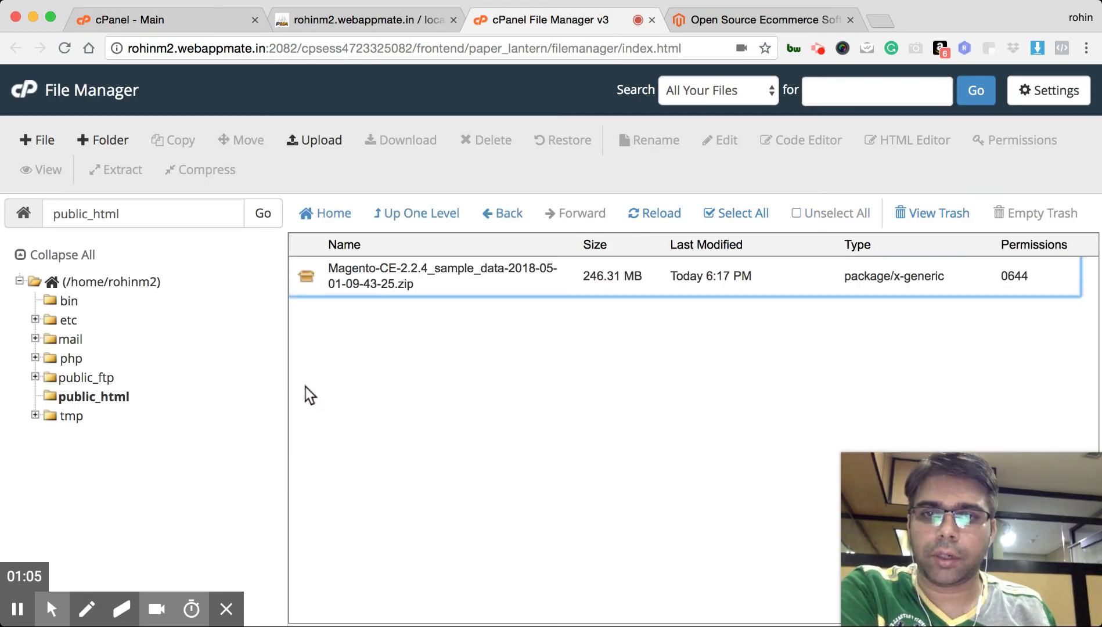
Extract the Magento 2.2.4 sample-data zip into public_html, then return to the cPanel home page
click(389, 282)
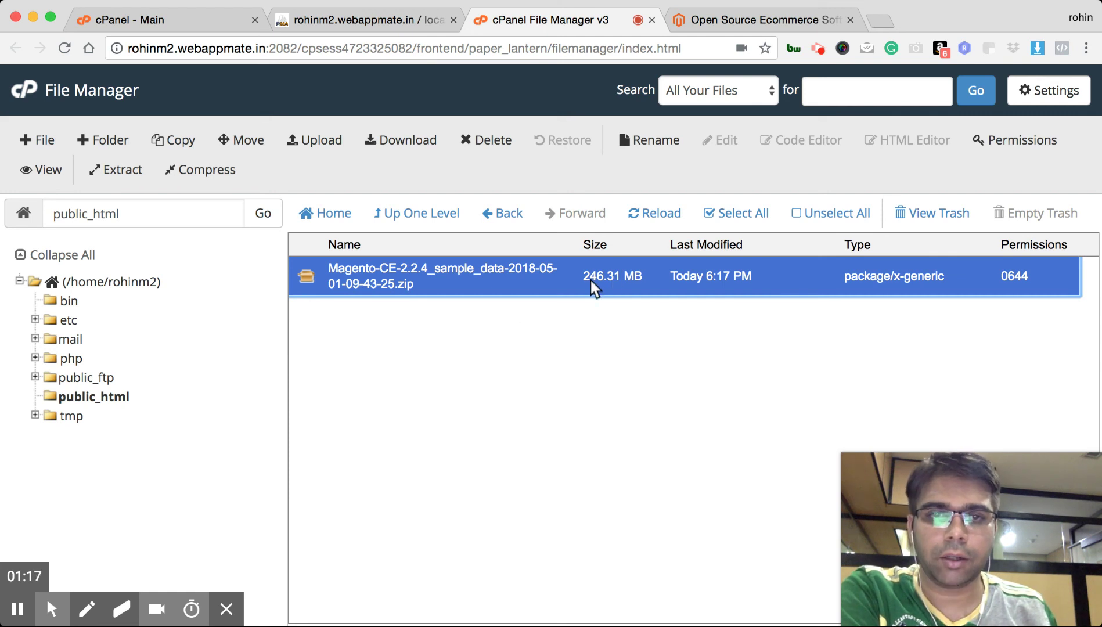
double_click(440, 273)
click(405, 326)
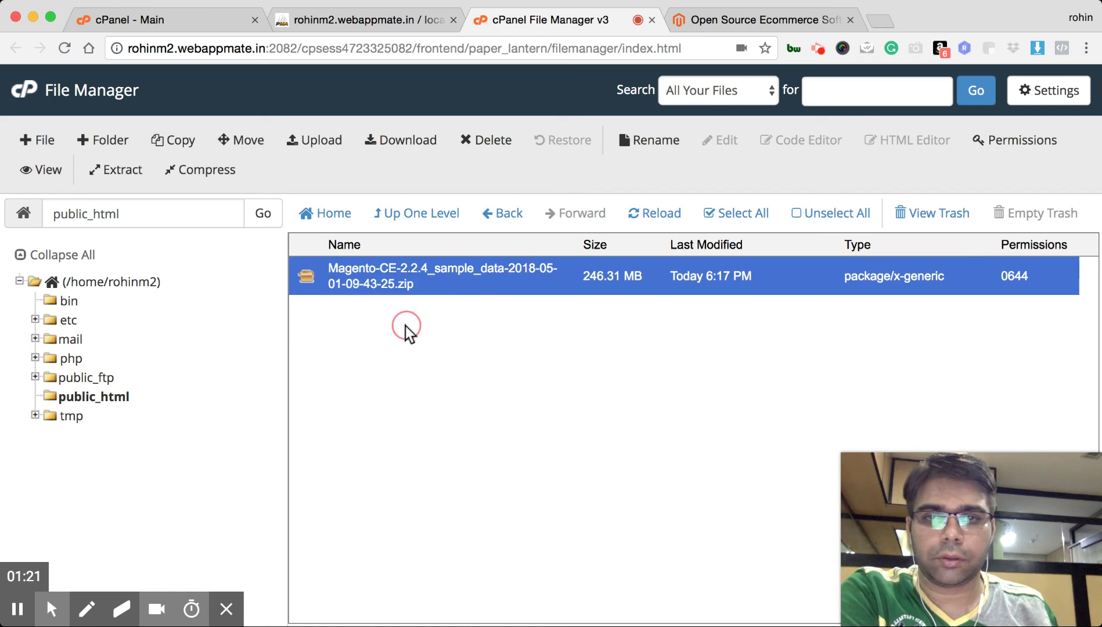
right_click(362, 276)
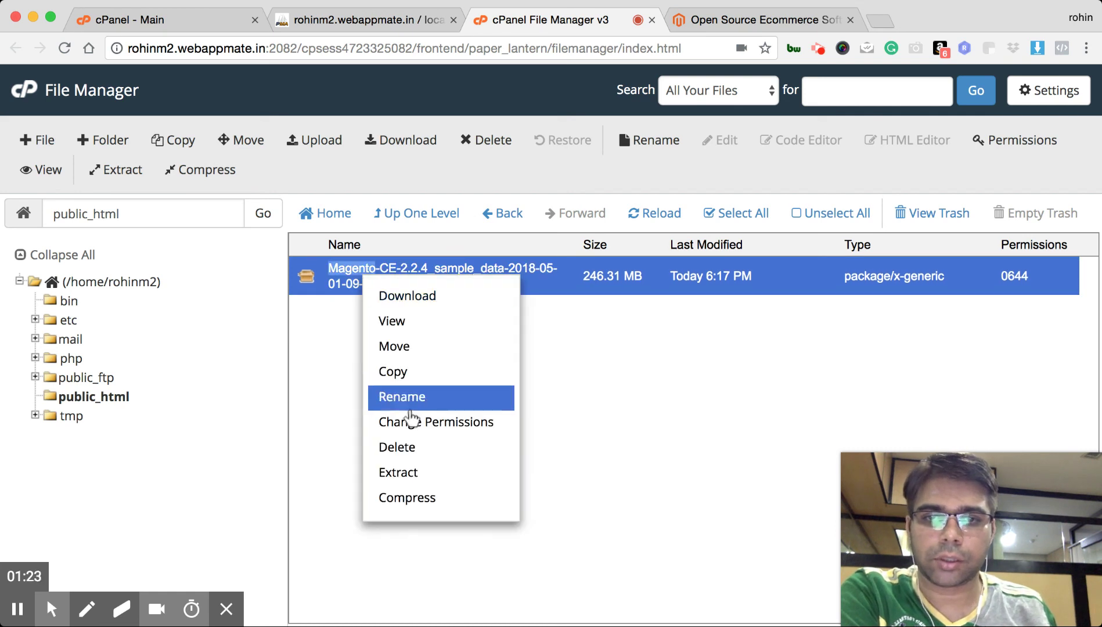
click(414, 476)
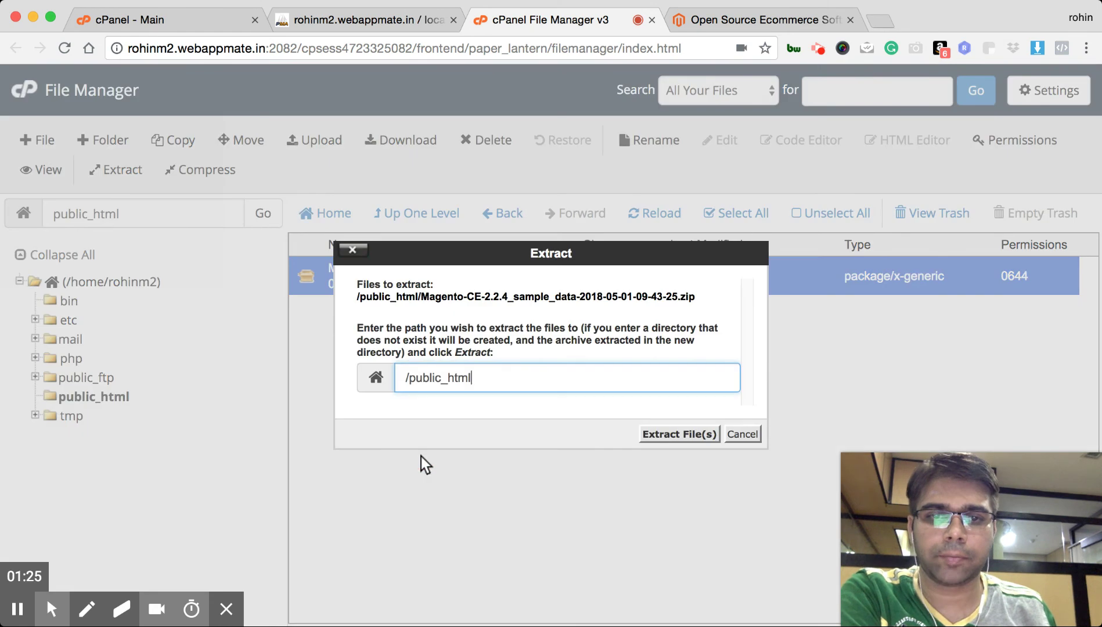
click(677, 436)
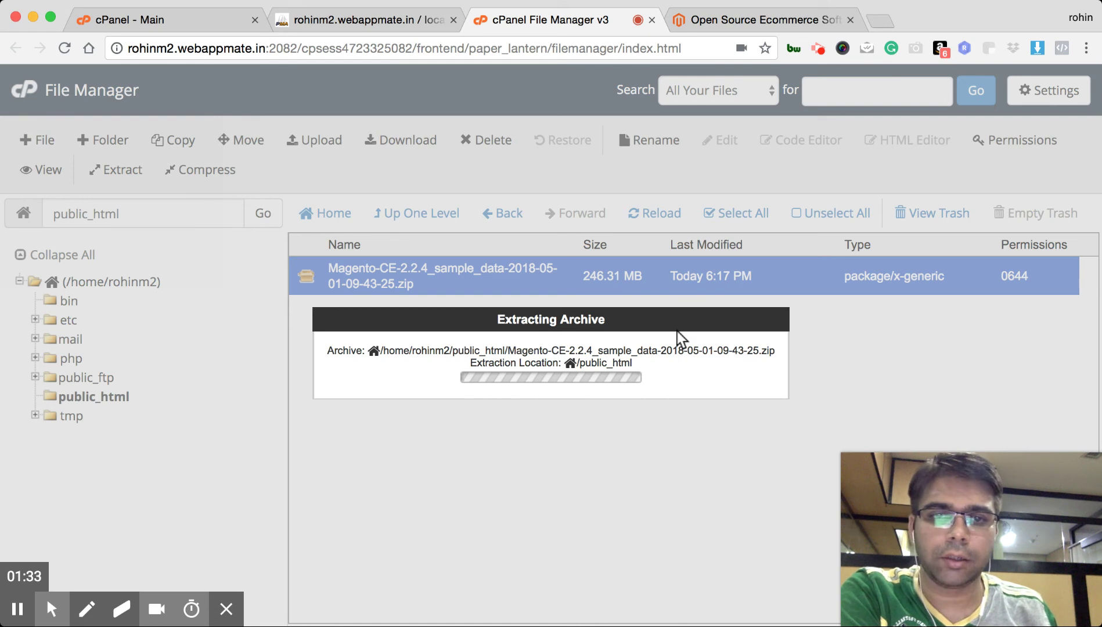
click(229, 20)
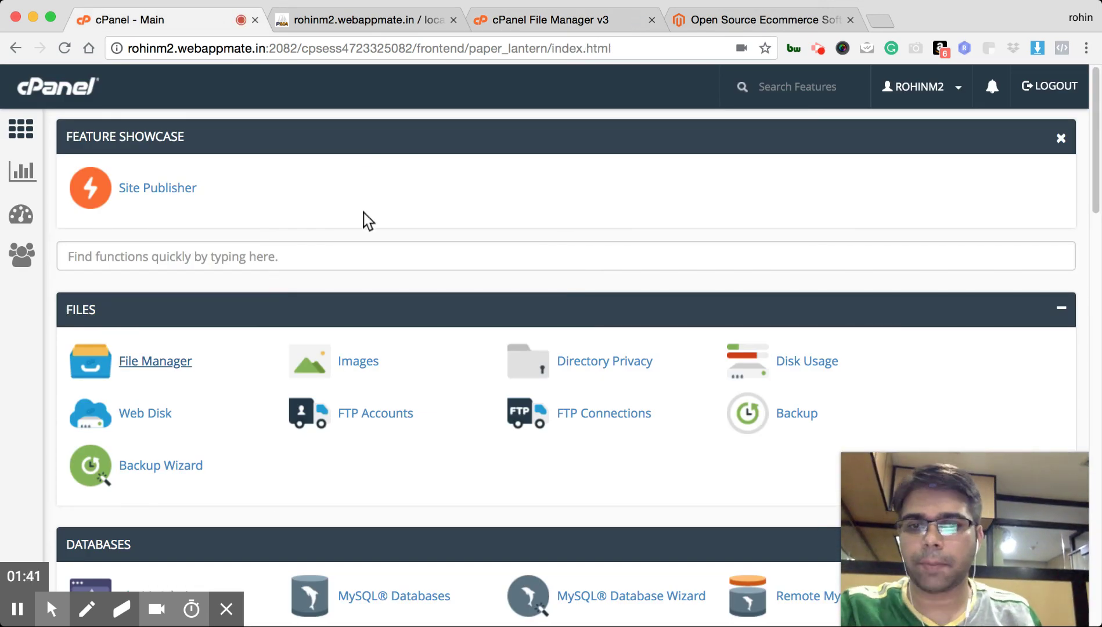
Open the MySQL Database Wizard and focus its New Database name field
scroll(364, 212, down, 3)
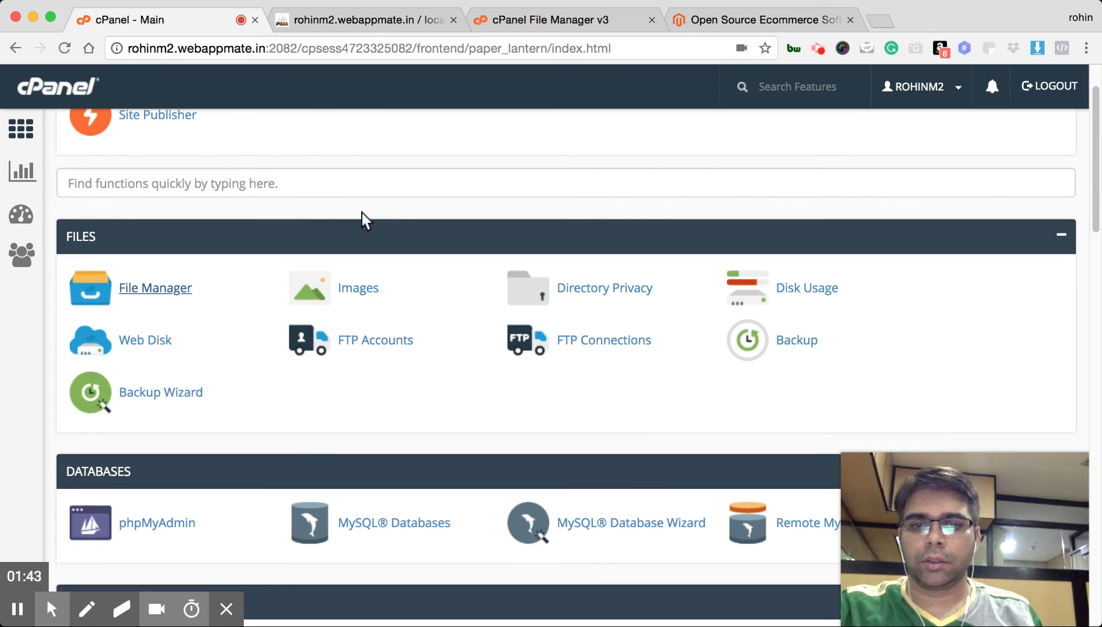
click(611, 528)
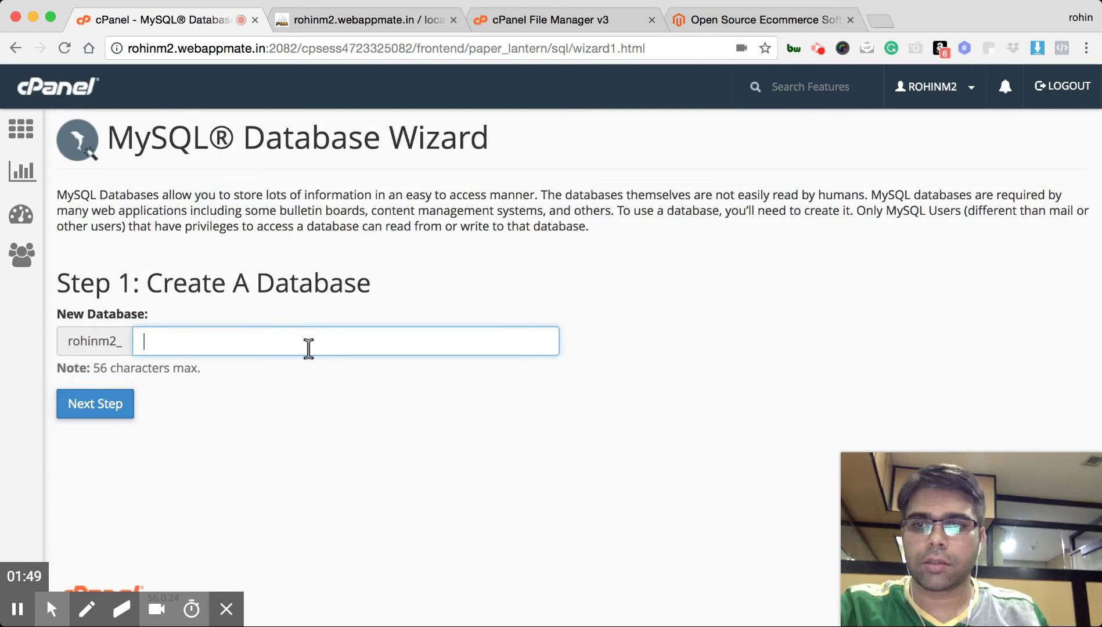
click(588, 474)
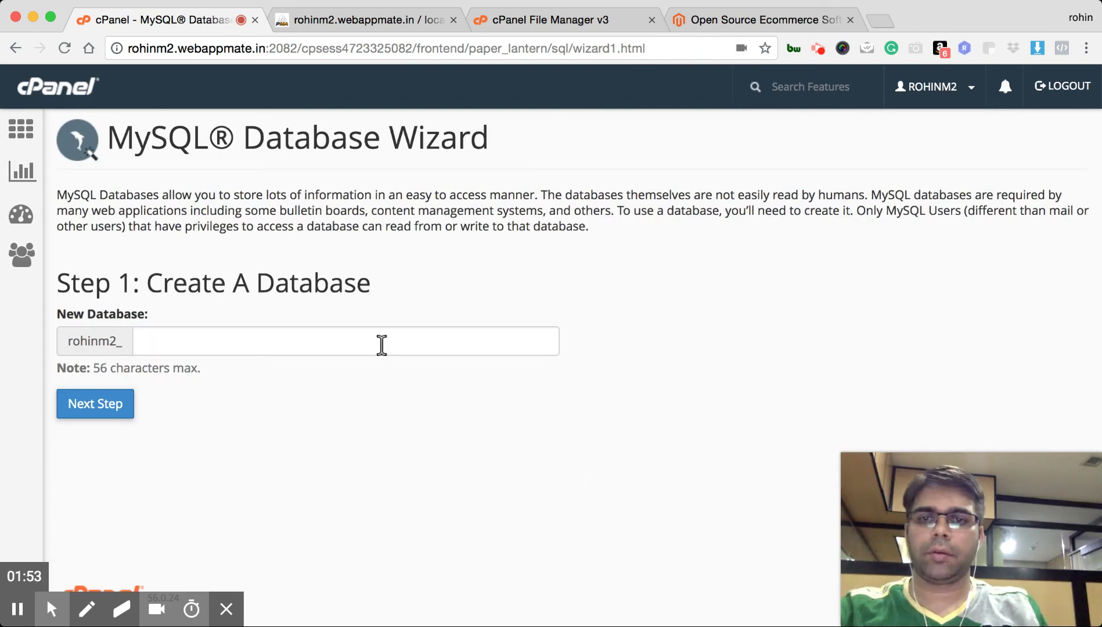
click(244, 339)
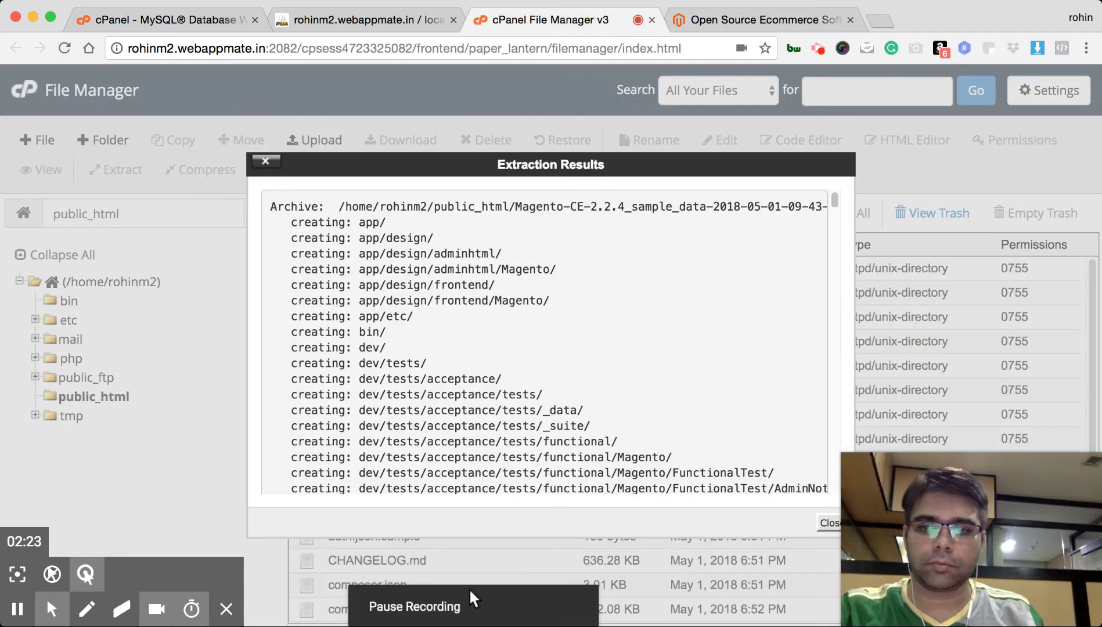
Close the extraction results and review the extracted Magento files, including composer.json, in public_html
click(831, 523)
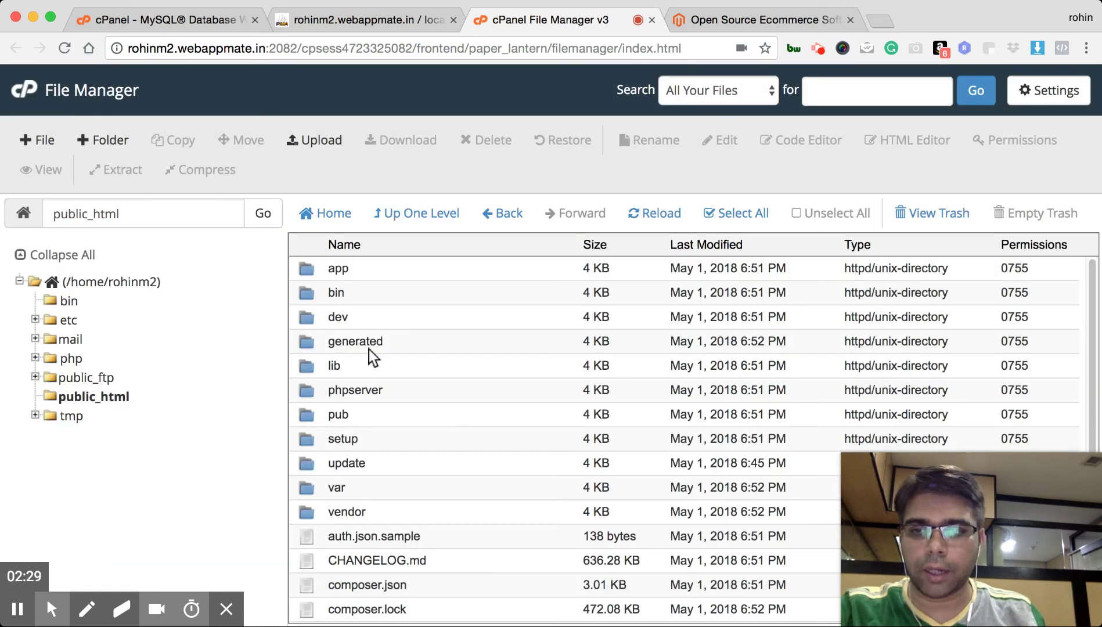
scroll(371, 366, down, 5)
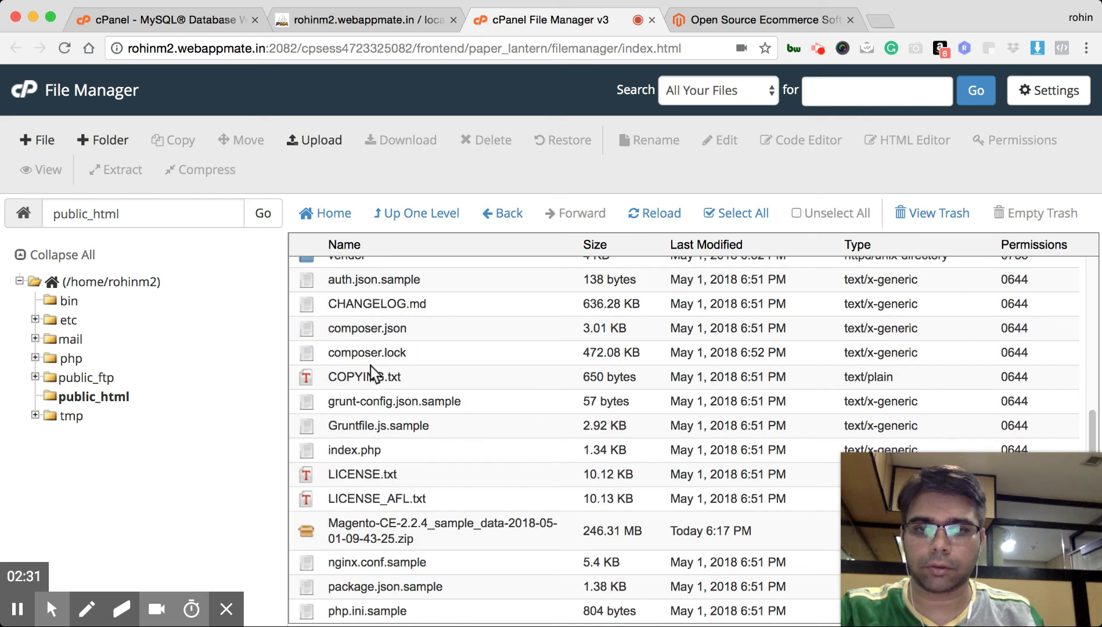
click(369, 528)
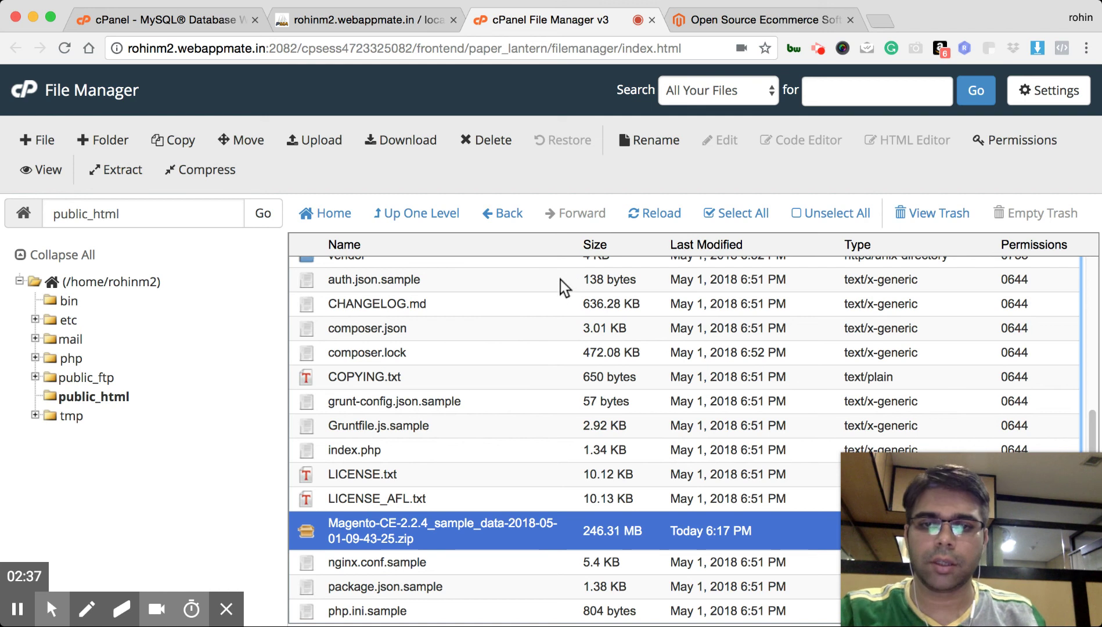
click(492, 323)
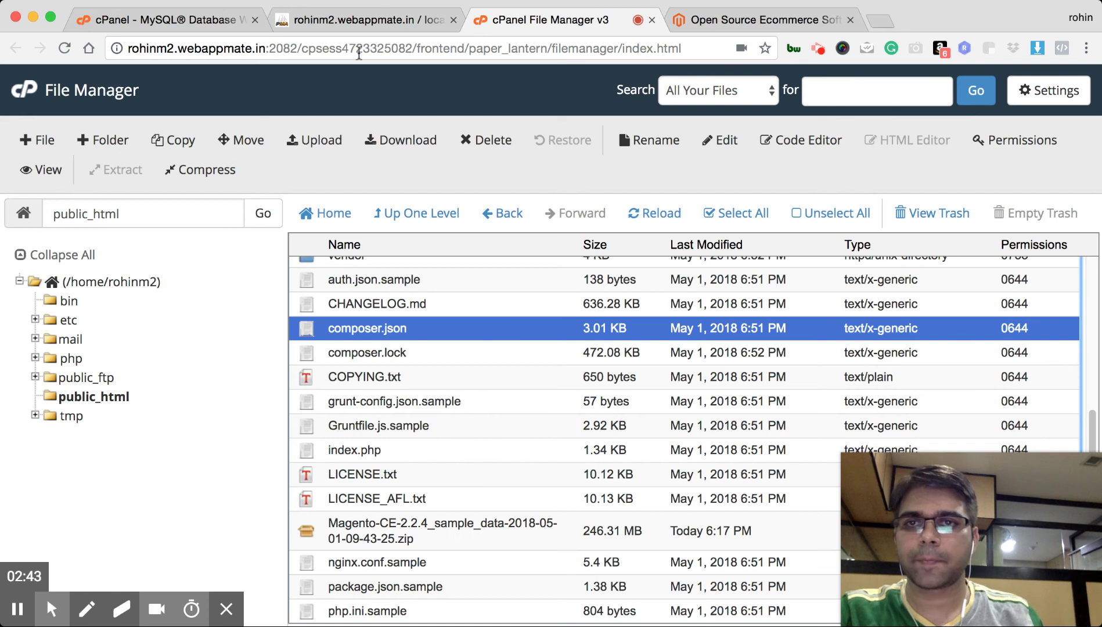
click(364, 23)
Enter the username webapp and generate a strong password for it
click(214, 22)
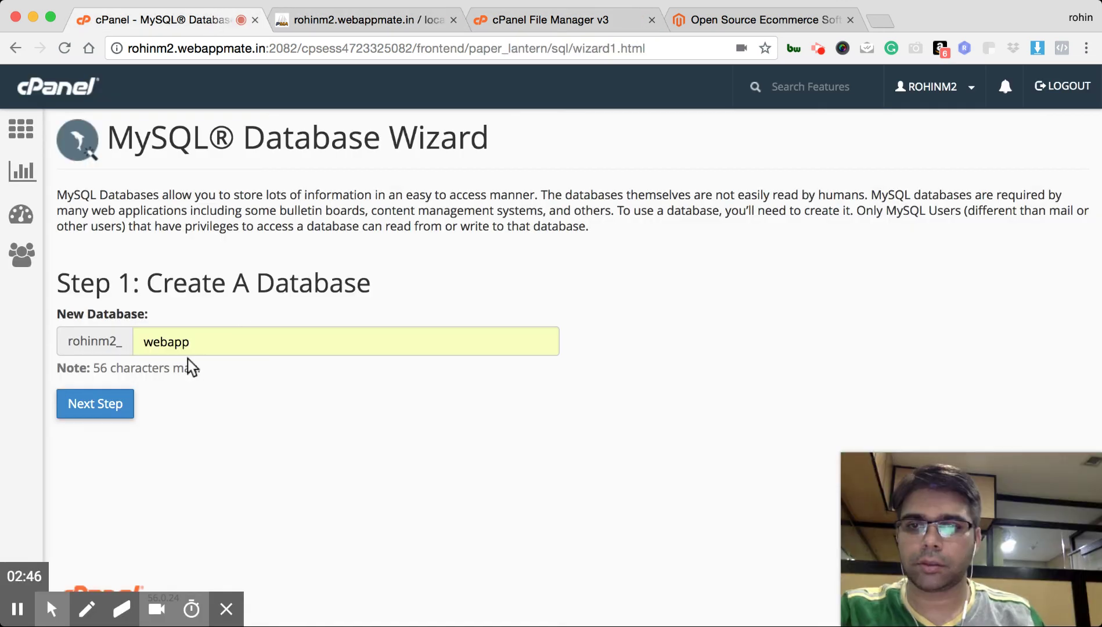
click(113, 407)
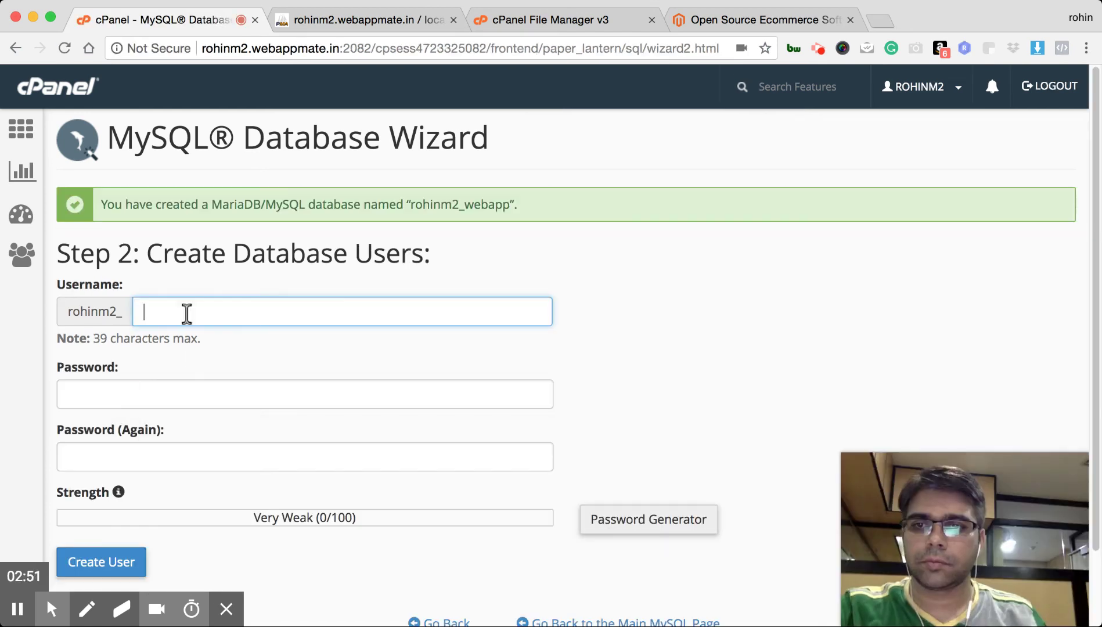
text(webapp)
key(Tab)
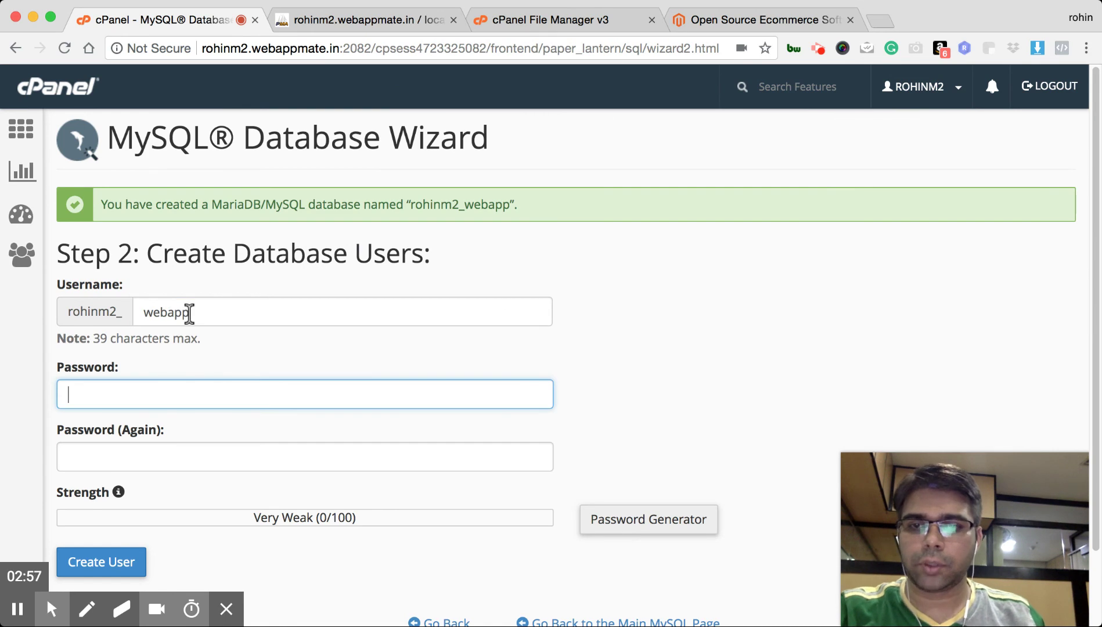
click(644, 523)
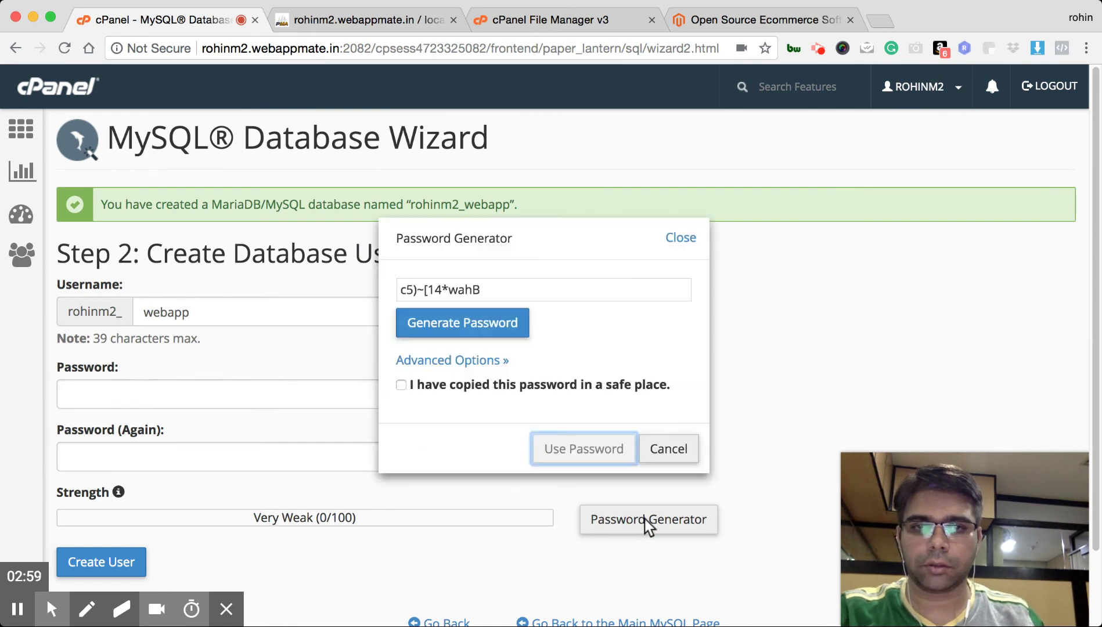
click(522, 287)
key(super+a)
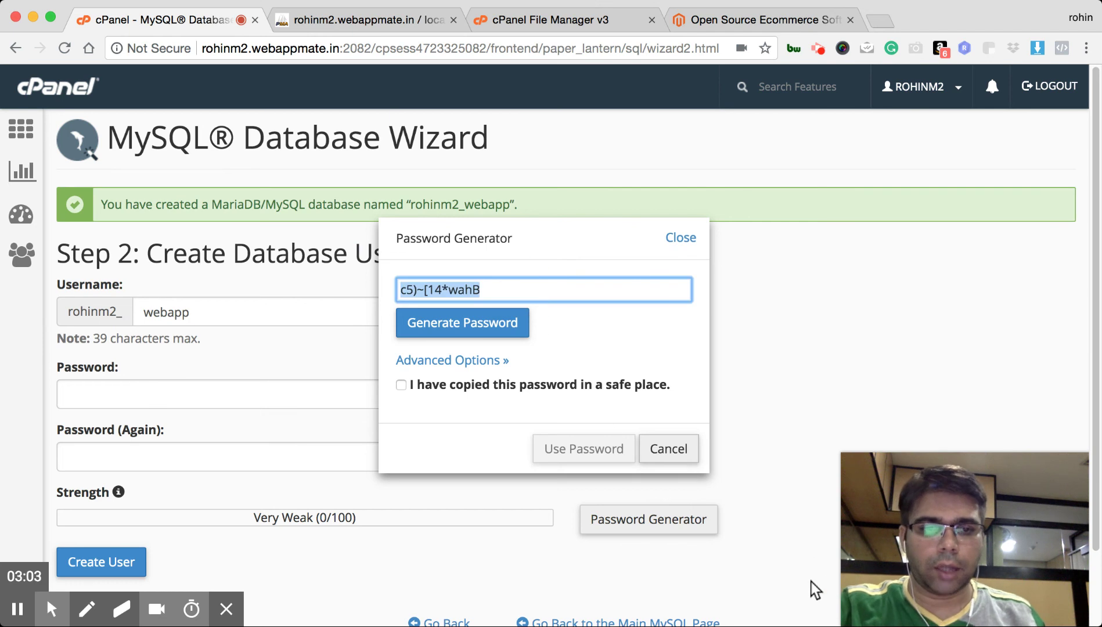
click(903, 551)
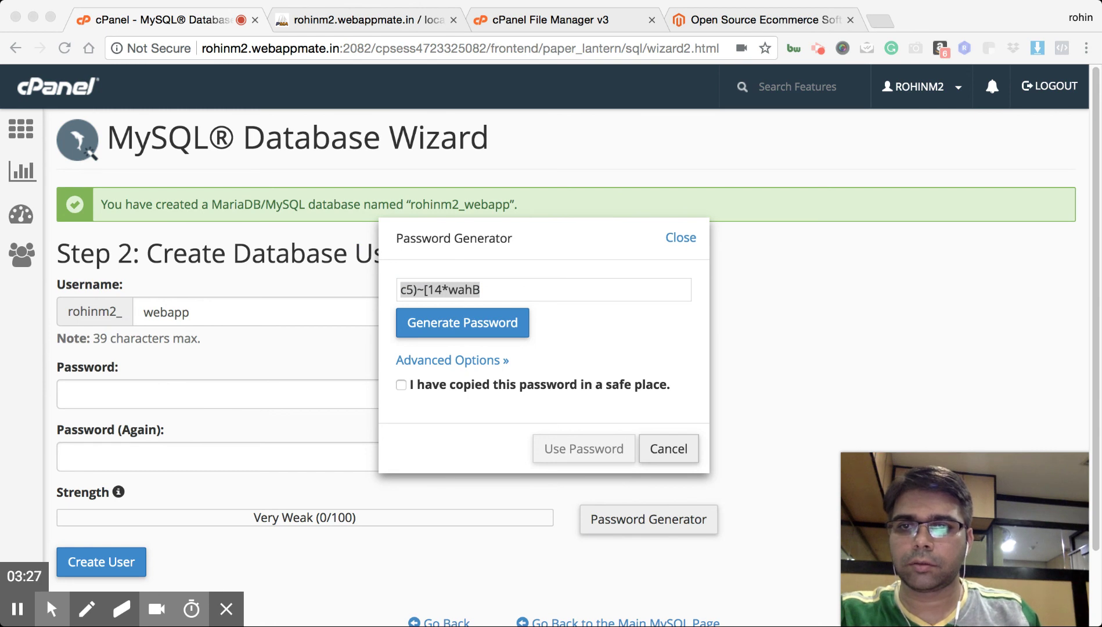
Fill both password fields with the generated password and create the webapp database user
click(478, 385)
click(519, 390)
click(584, 451)
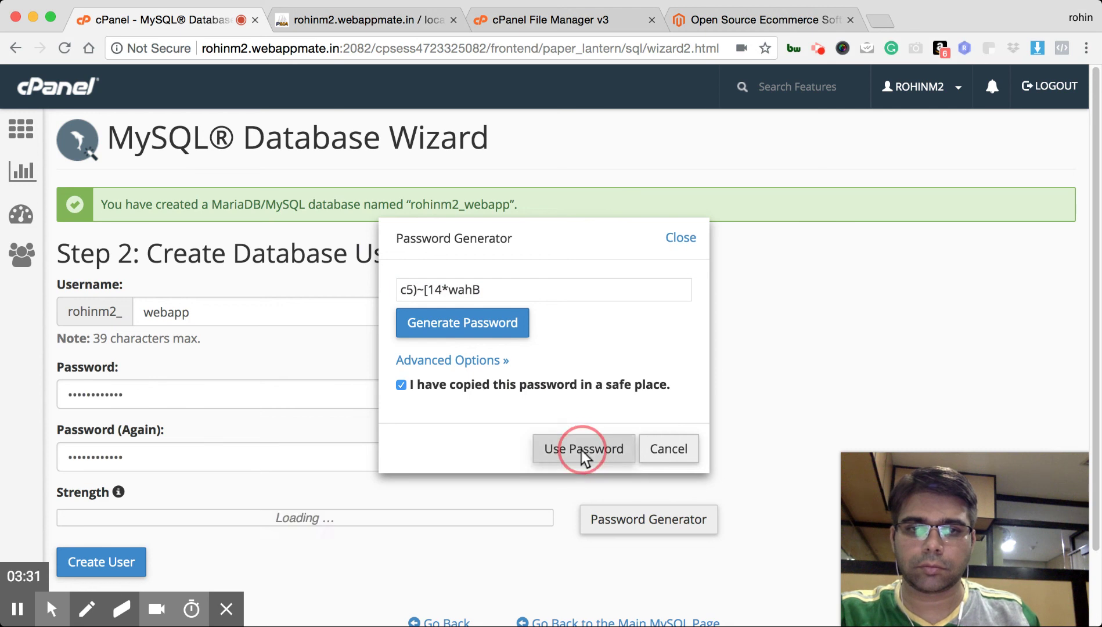
click(133, 570)
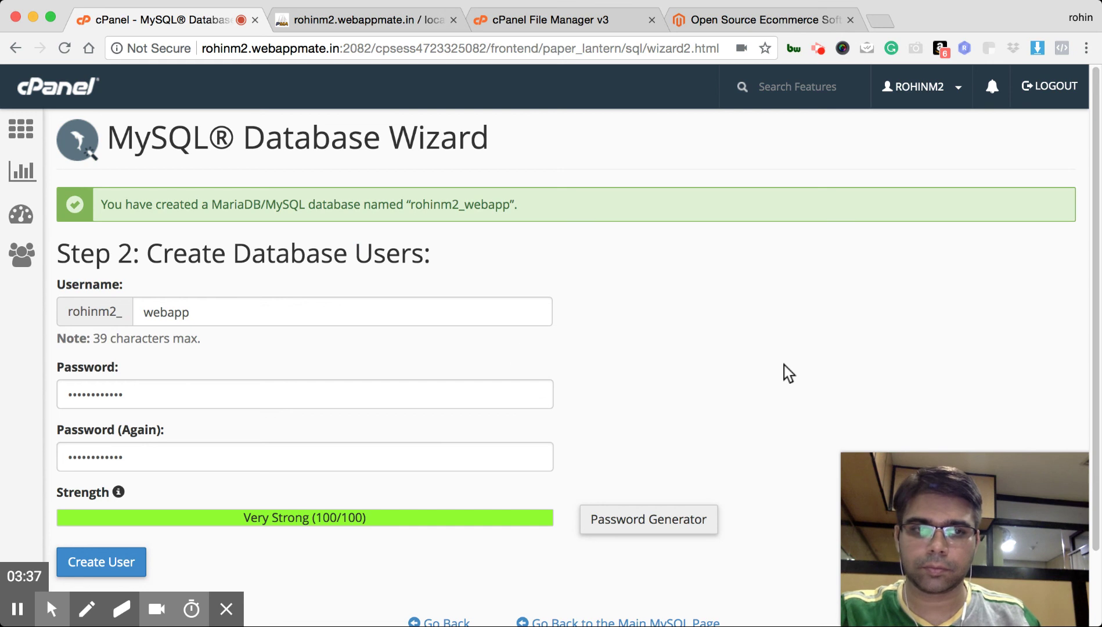
scroll(784, 368, down, 3)
scroll(784, 367, down, 1)
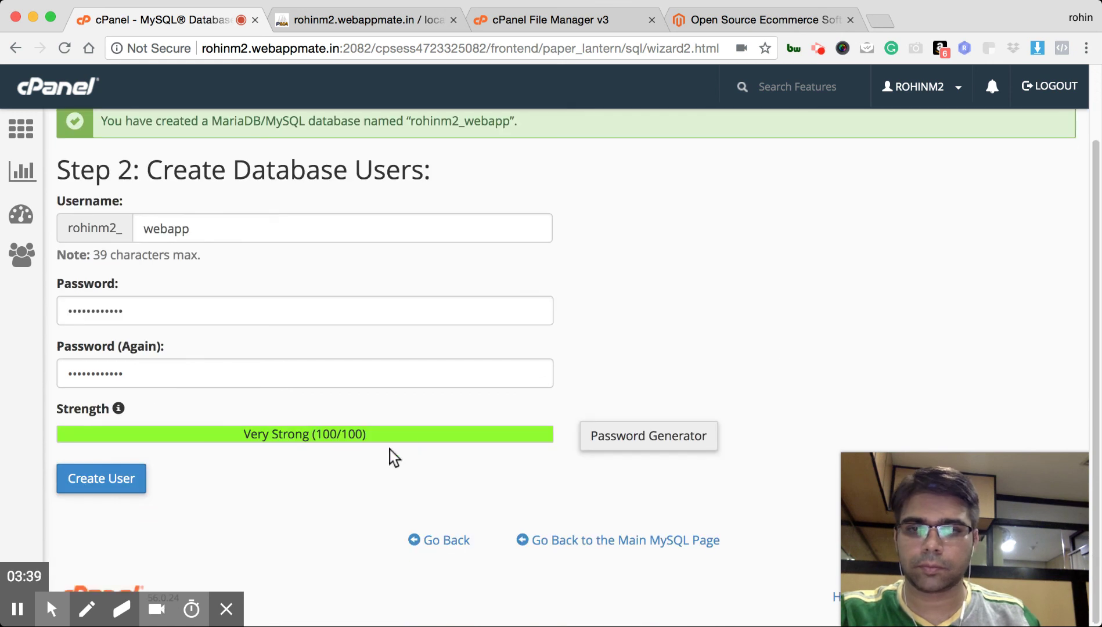
click(119, 485)
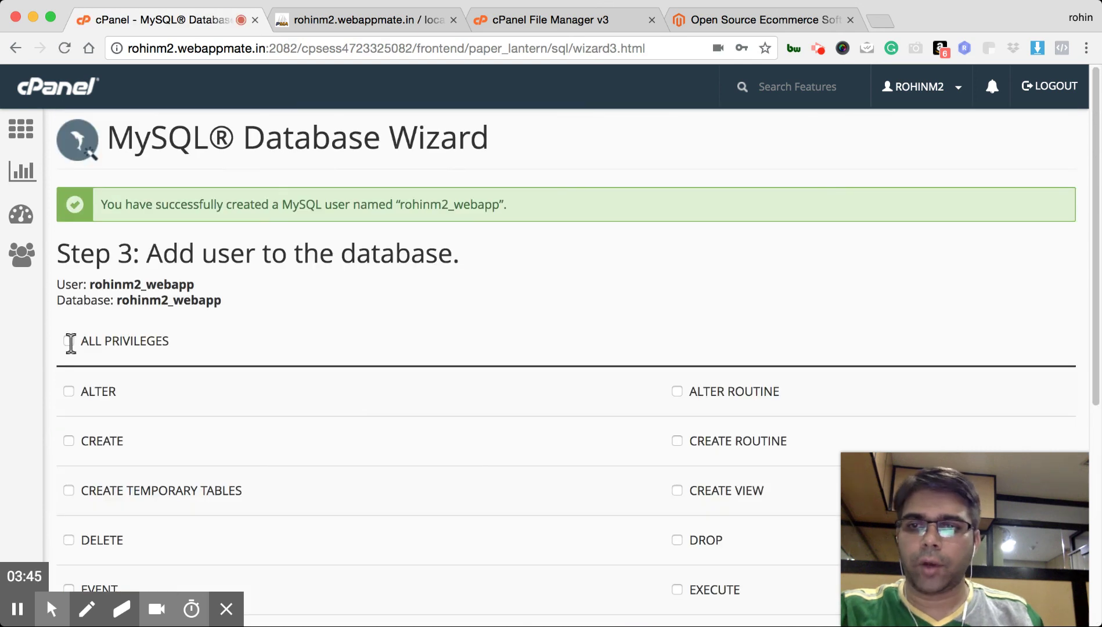
Grant the webapp user ALL PRIVILEGES on the webapp database and return to cPanel home
click(69, 341)
scroll(406, 372, down, 6)
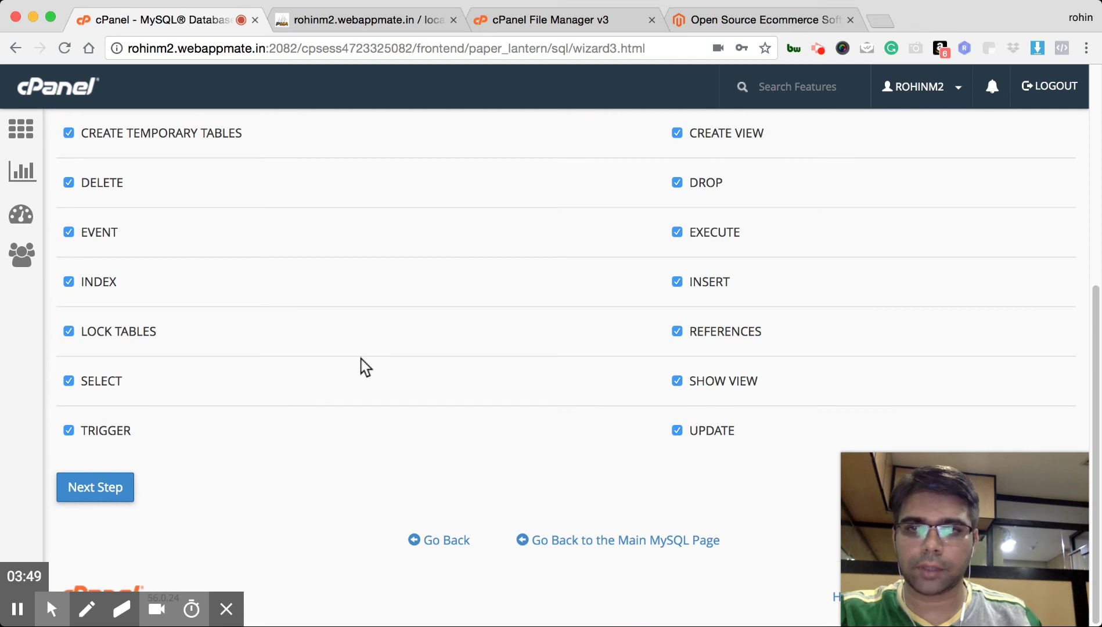
scroll(360, 367, up, 1)
scroll(360, 369, up, 3)
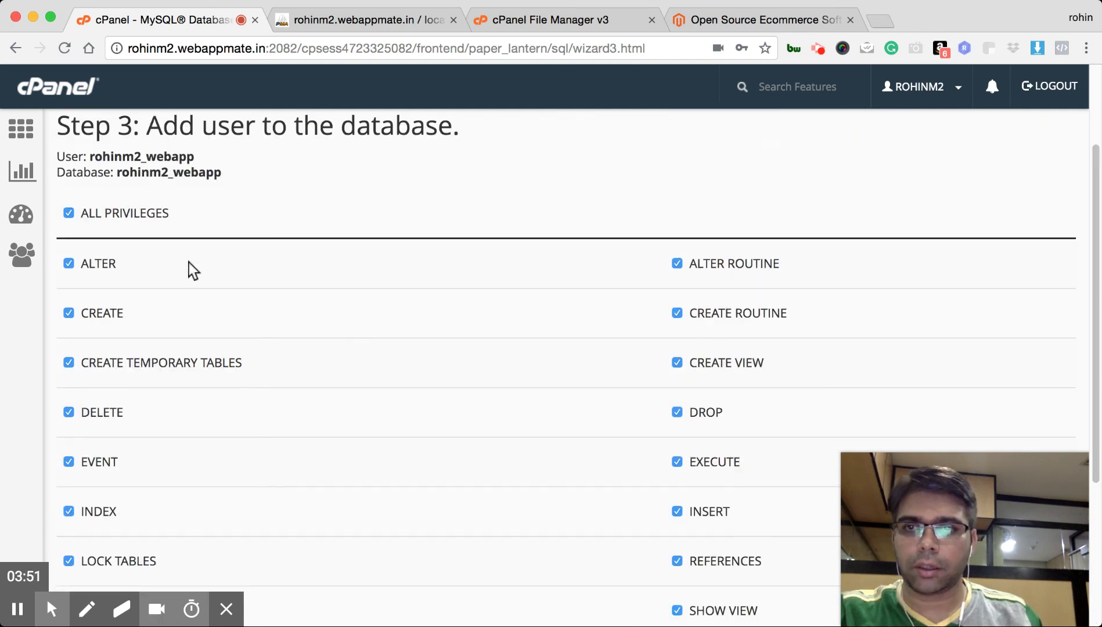
drag(88, 215, 163, 216)
scroll(261, 386, down, 3)
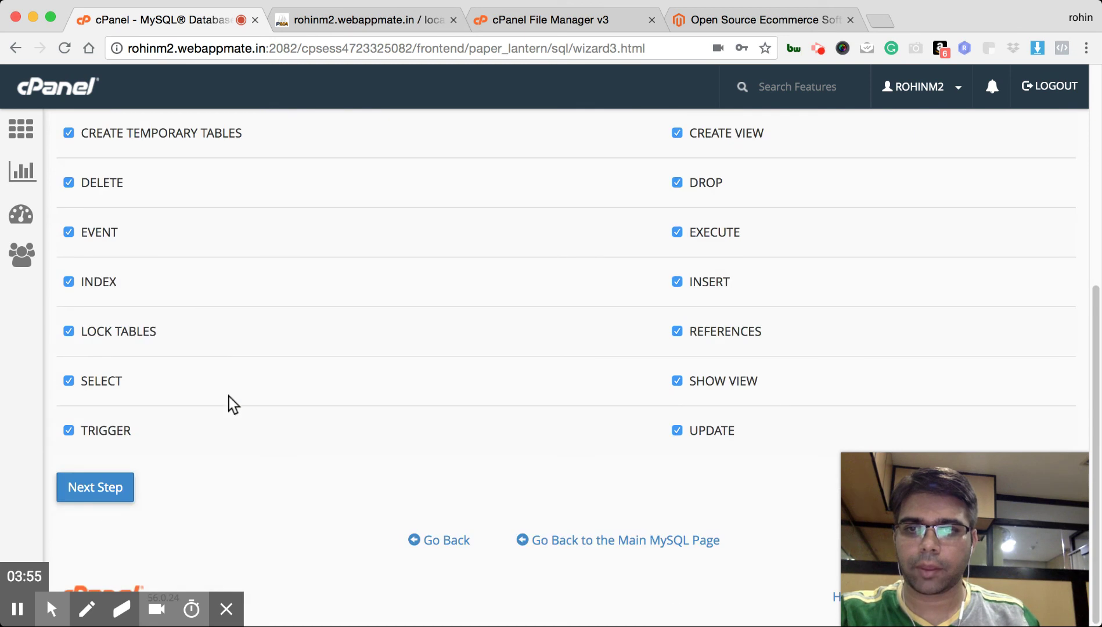
click(116, 489)
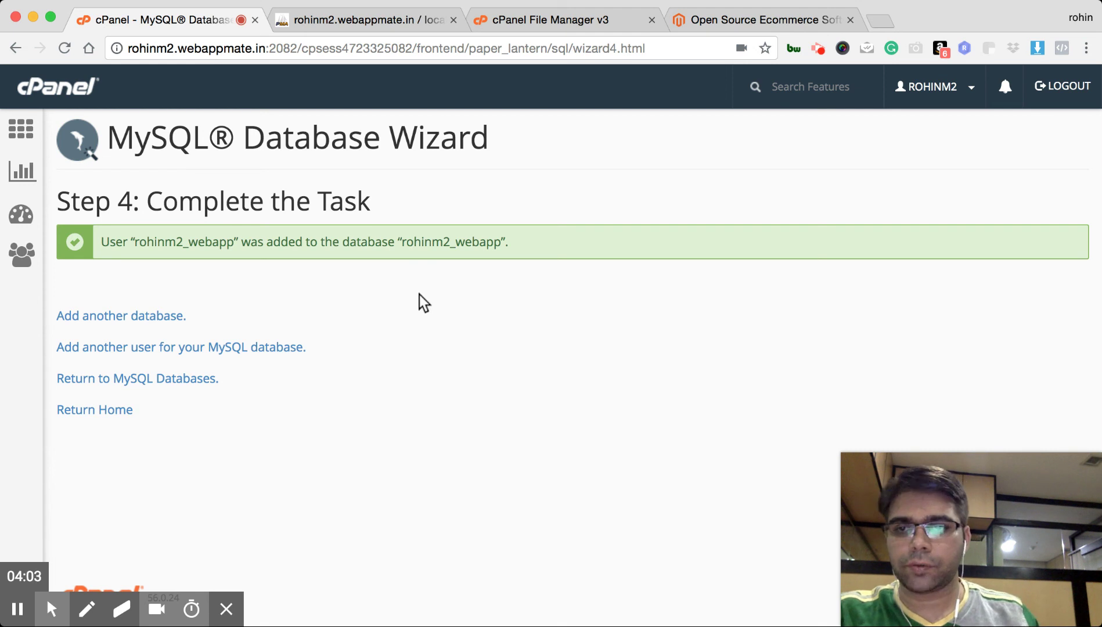
click(101, 410)
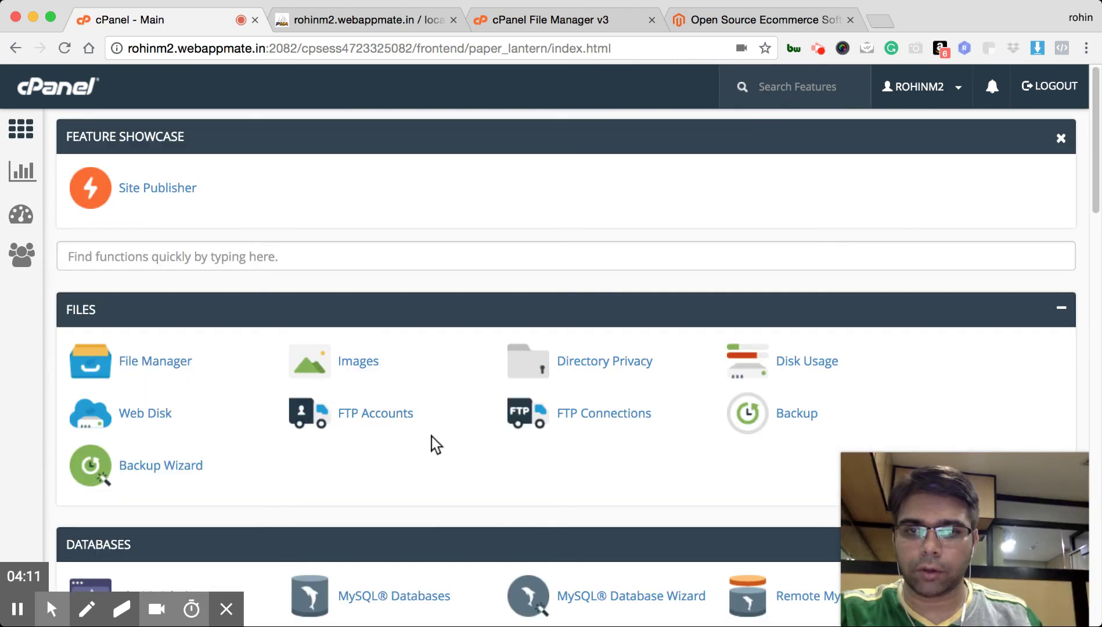
Bring the File Manager tab forward and select the site's domain in the address bar
scroll(436, 444, down, 3)
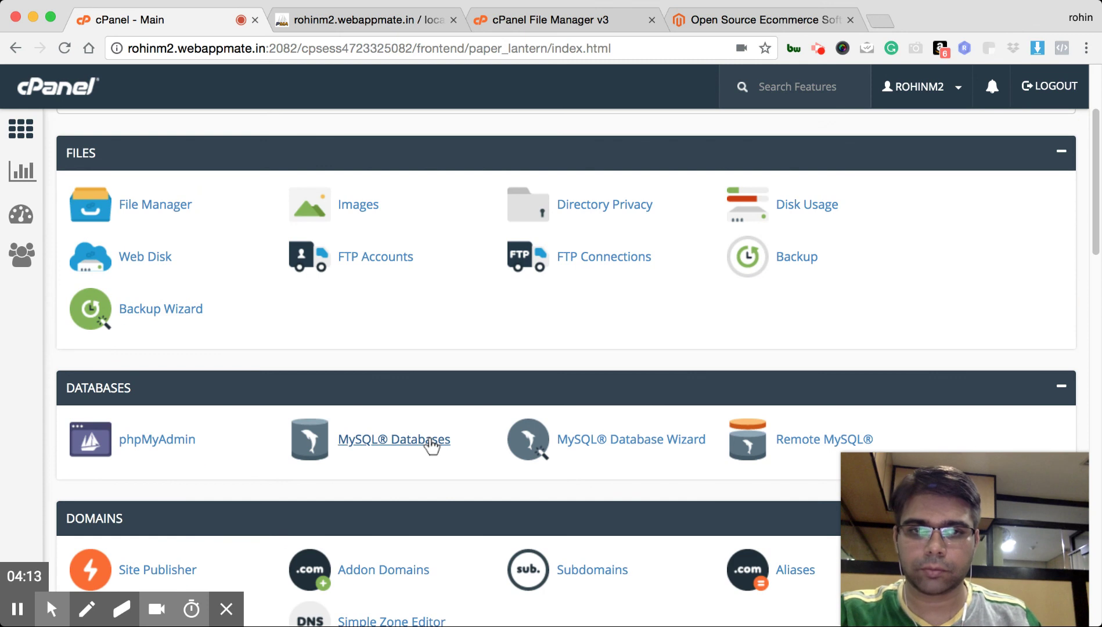
click(582, 19)
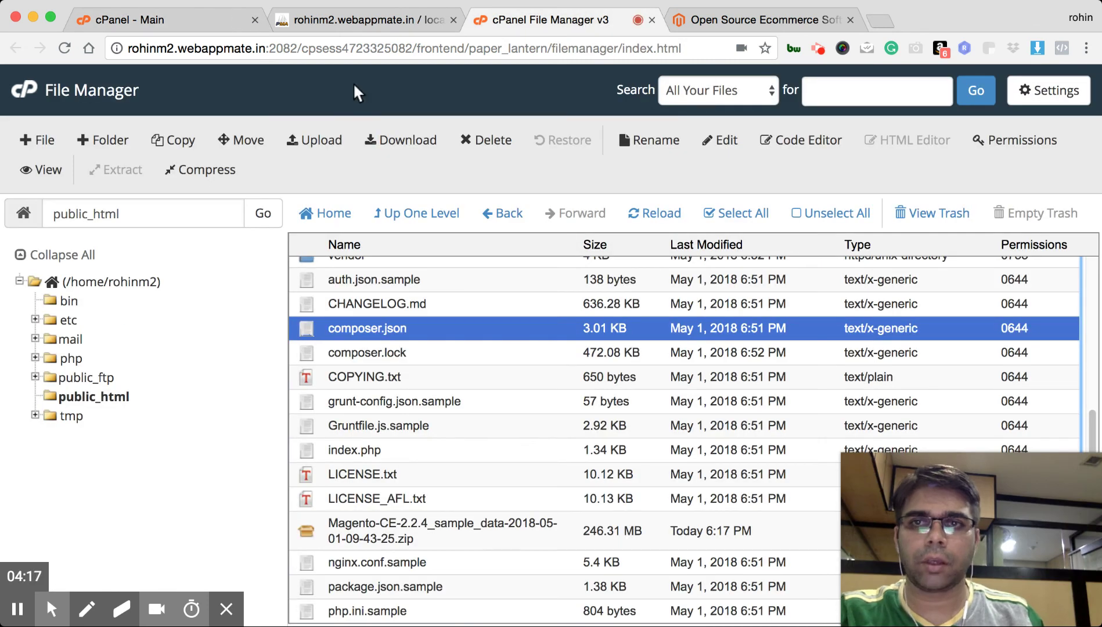
drag(266, 51, 128, 51)
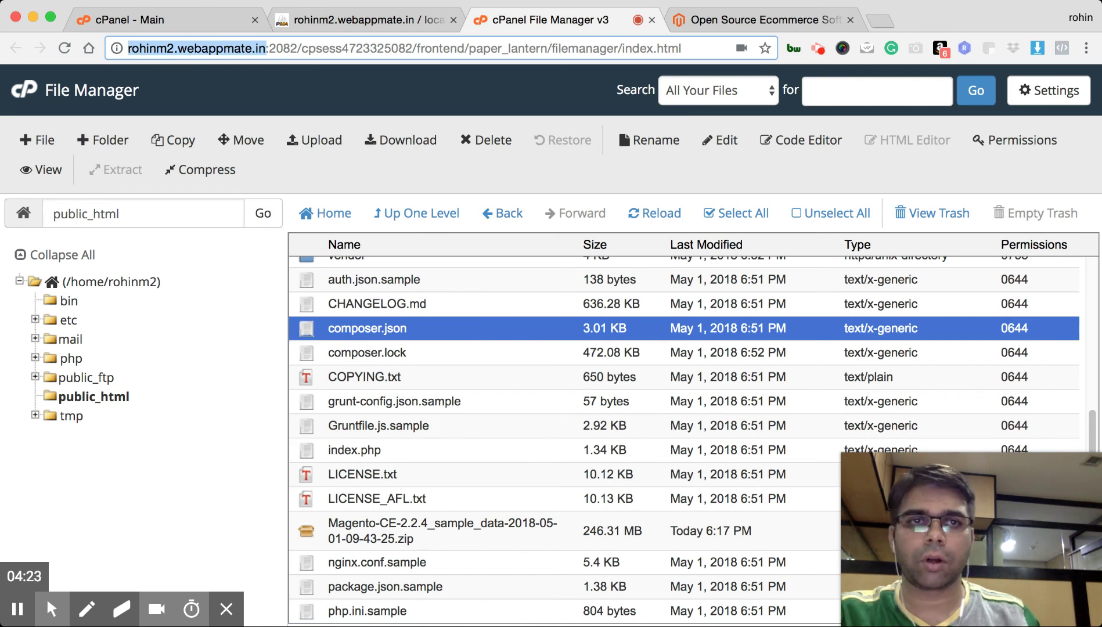
Load rohinm2.webappmate.in in a new tab and highlight Magento's supported PHP versions
click(880, 21)
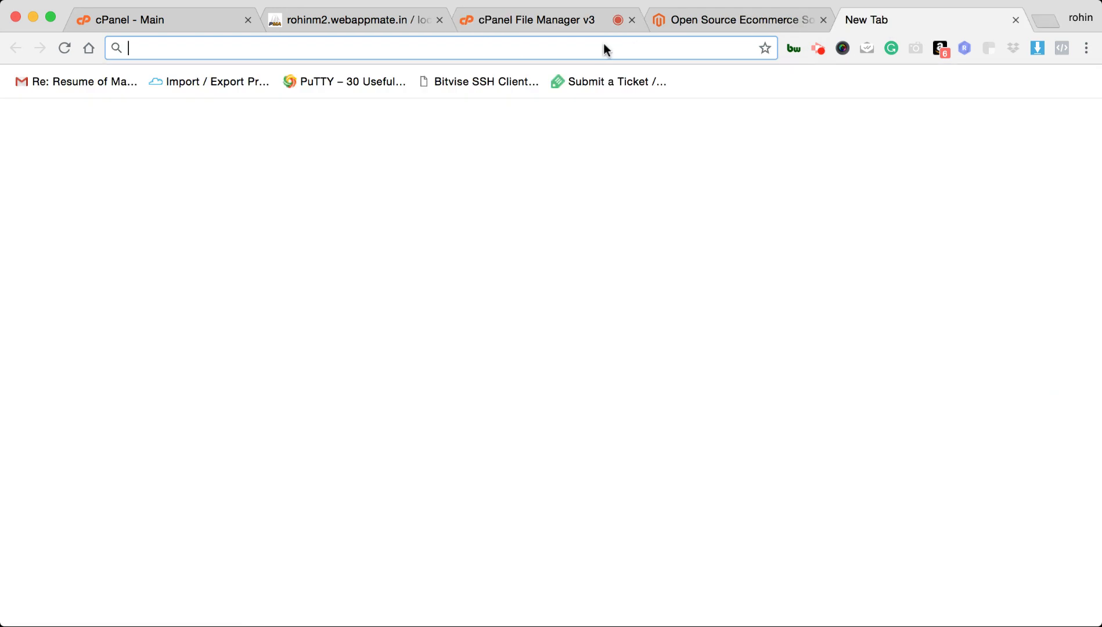
key(ctrl+v)
drag(304, 51, 636, 56)
key(BackSpace)
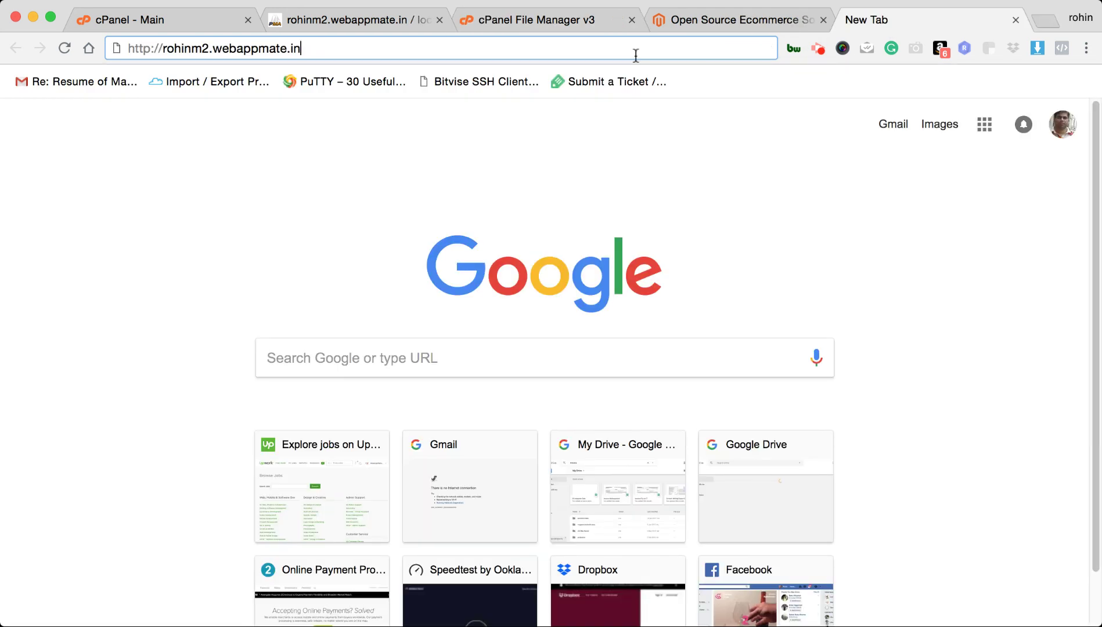
key(Return)
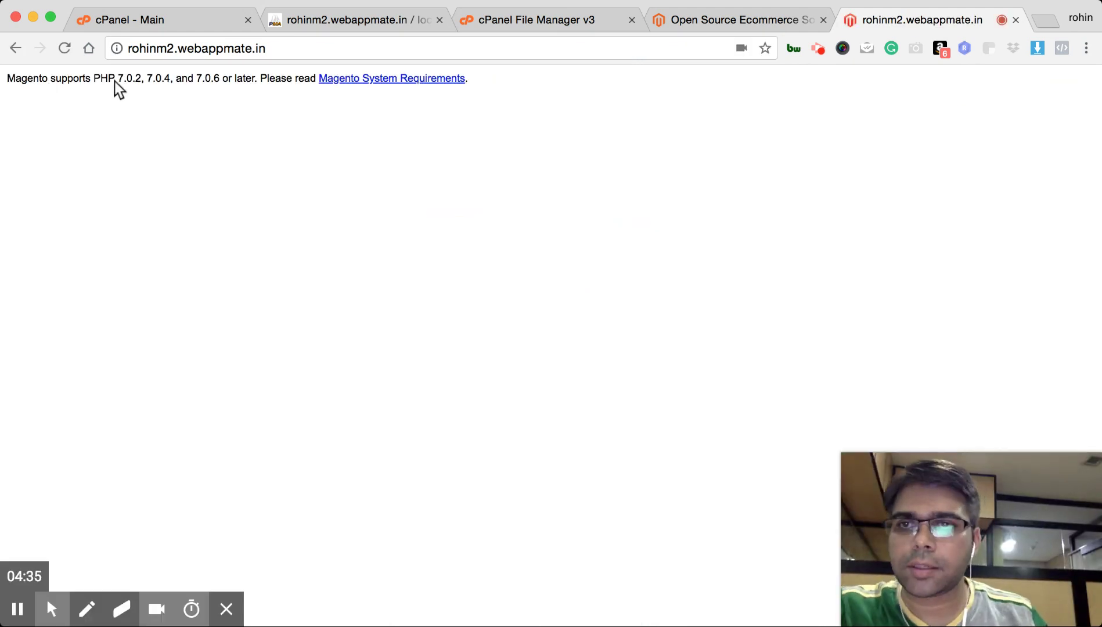
drag(94, 82, 174, 86)
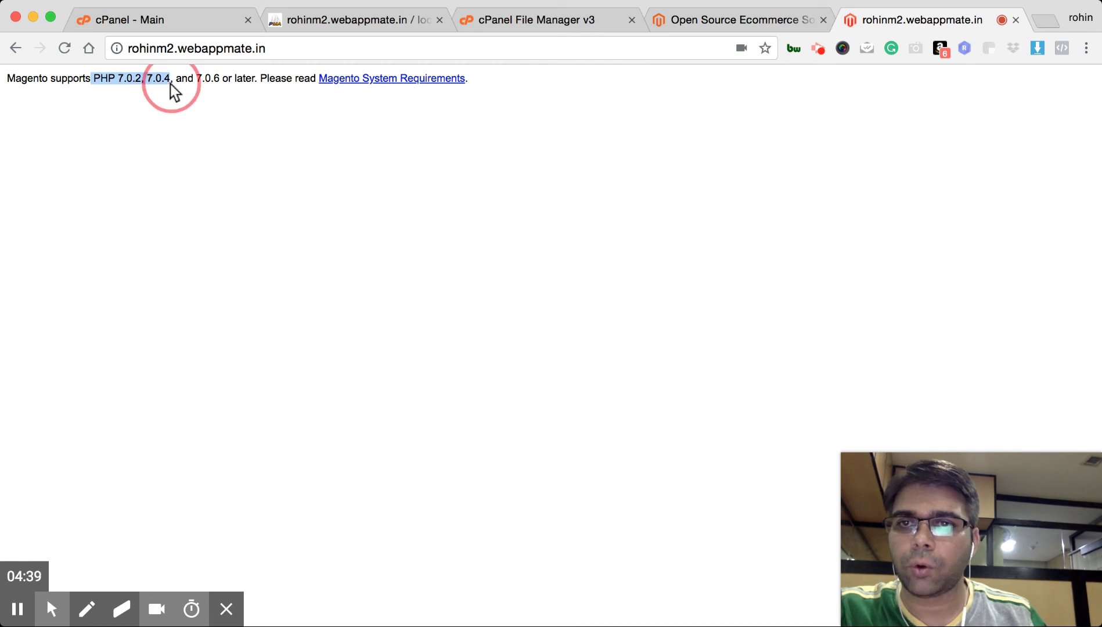
Open the MultiPHP Manager from the cPanel home page's Software section
click(155, 29)
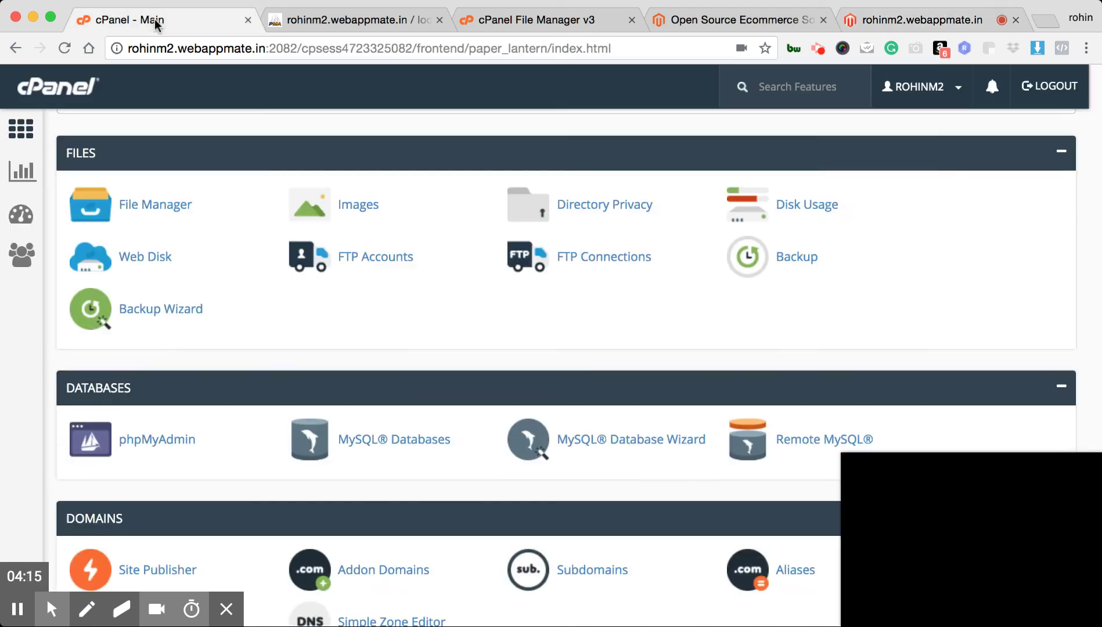
scroll(312, 346, down, 20)
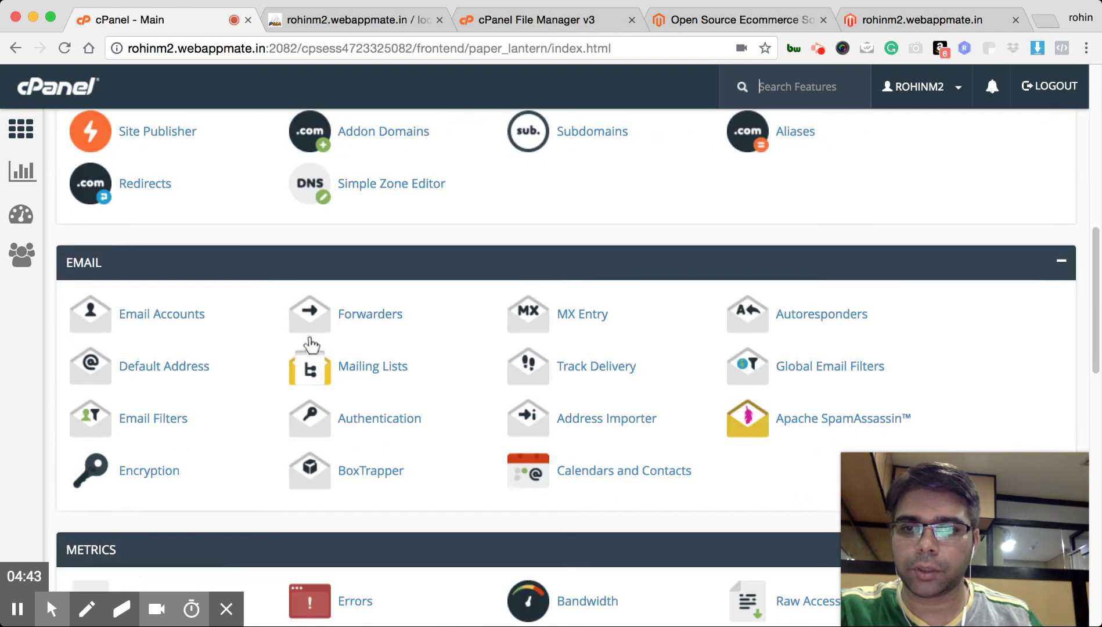
scroll(311, 346, down, 3)
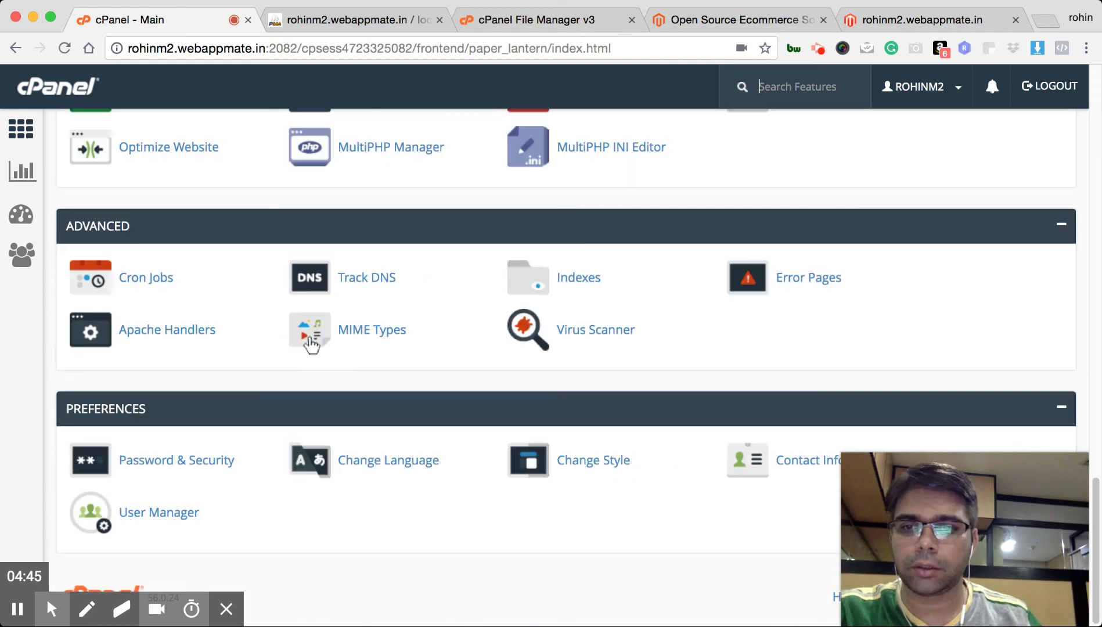
scroll(290, 349, up, 1)
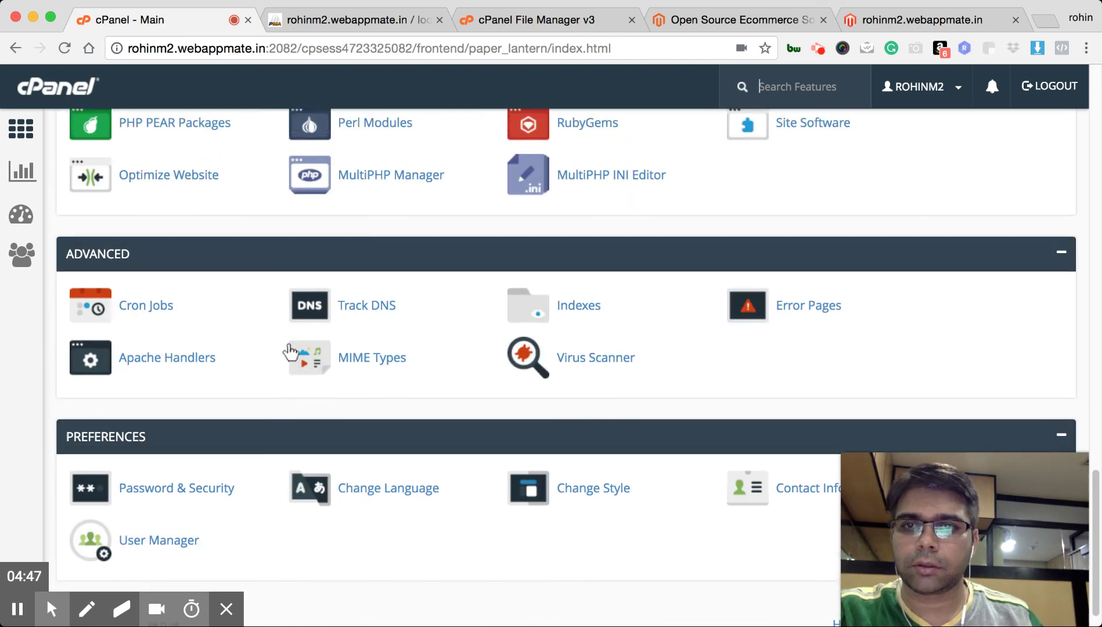
scroll(291, 353, up, 1)
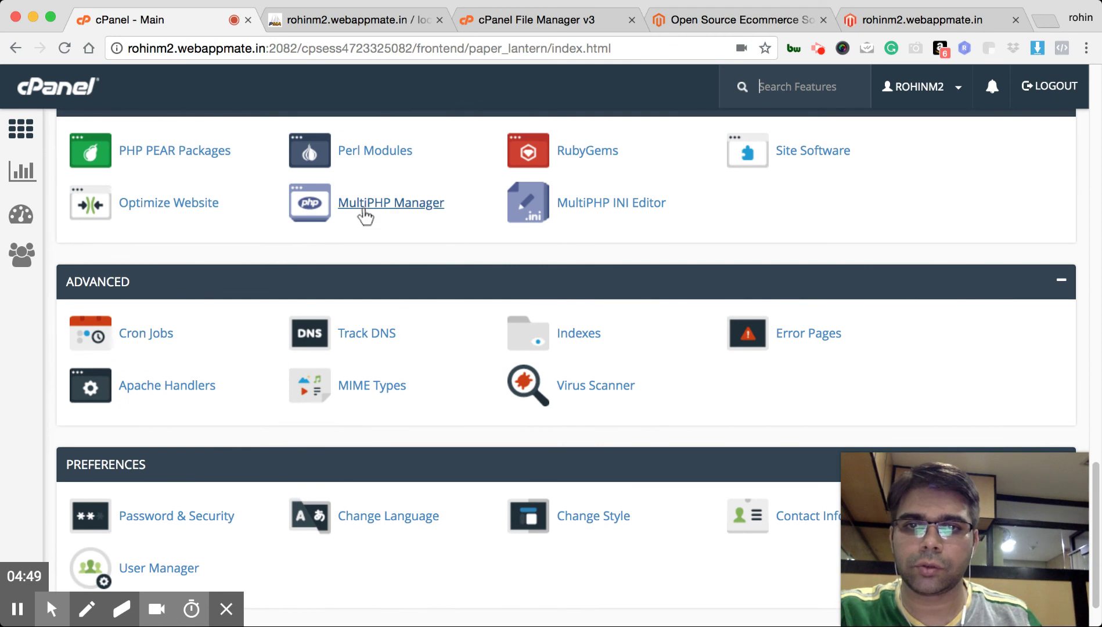
click(360, 213)
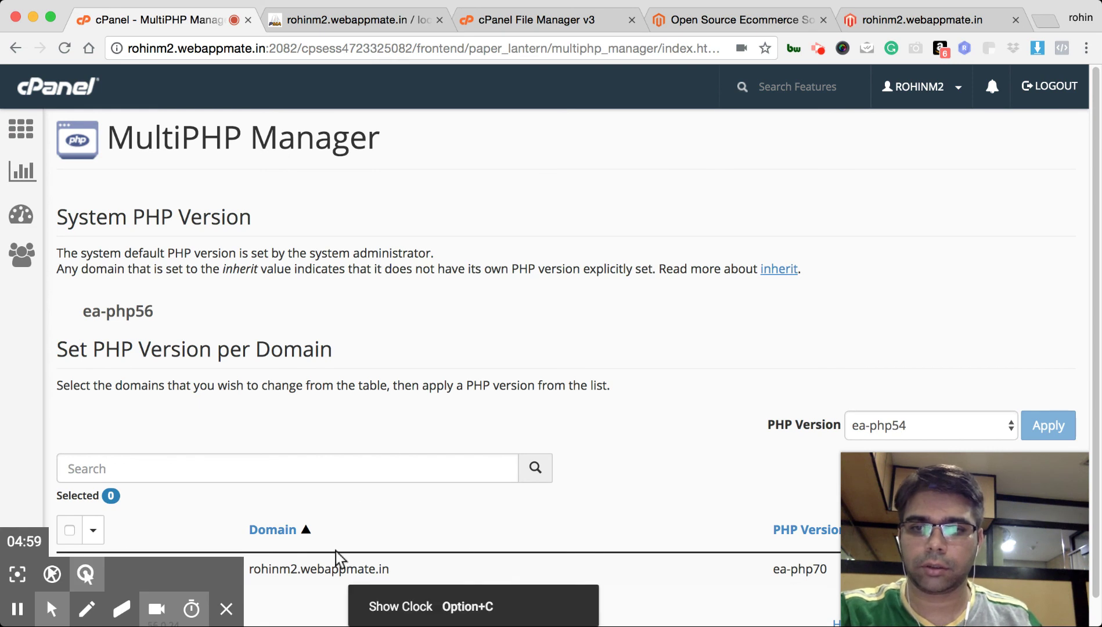
Choose ea-php70 in the MultiPHP Manager's PHP Version list
click(895, 428)
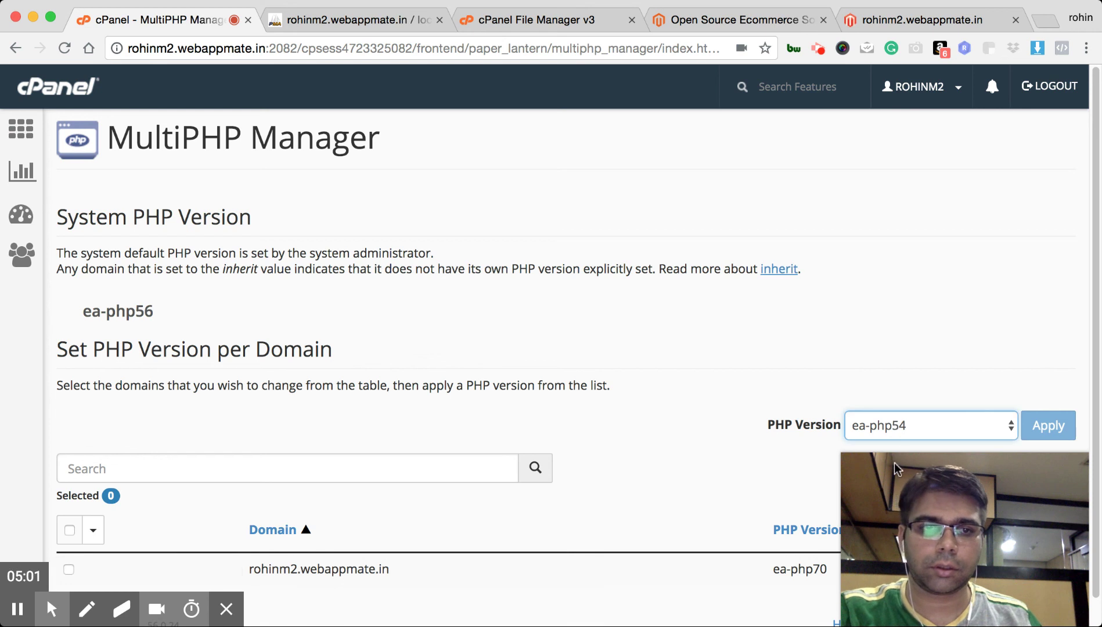
click(899, 482)
click(1062, 433)
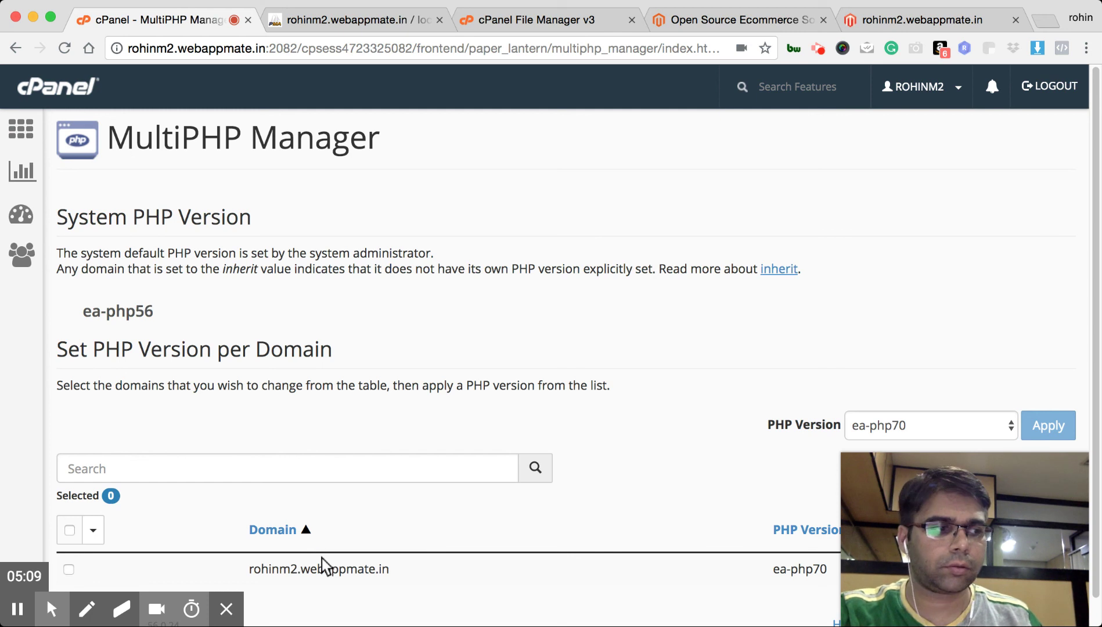
click(308, 571)
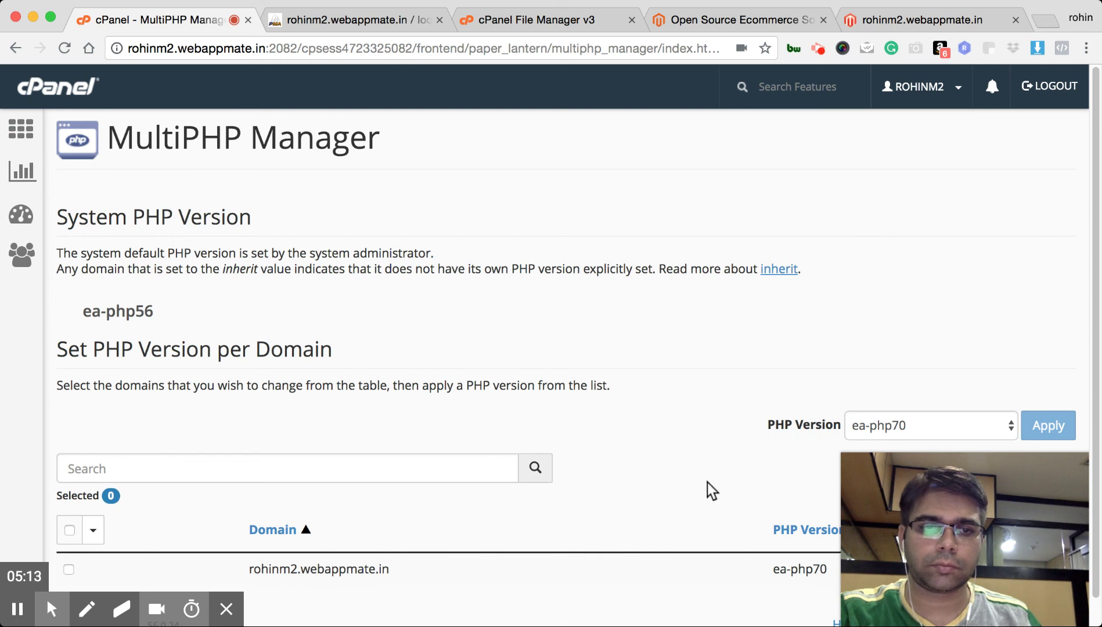
key(ctrl+a)
click(846, 232)
mouse_move(92, 592)
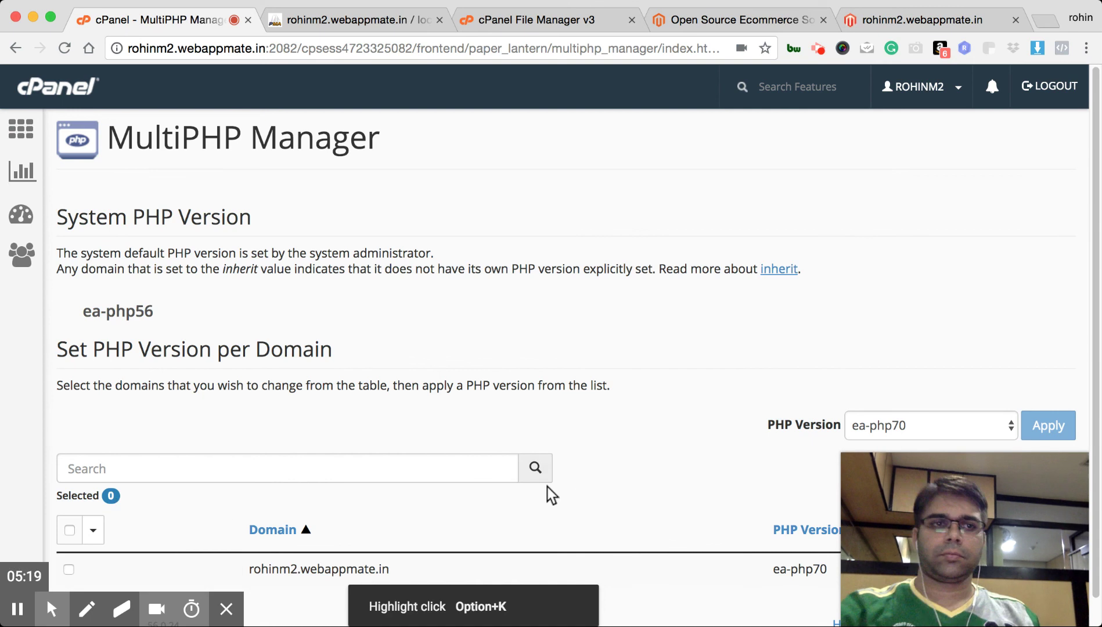
scroll(554, 488, down, 1)
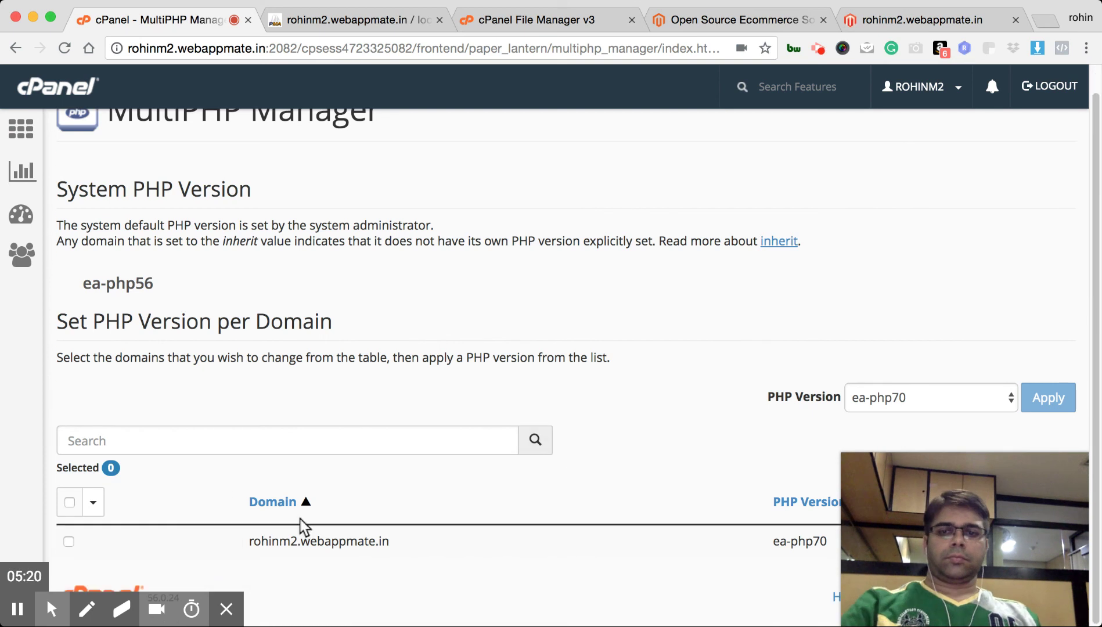
Tick rohinm2.webappmate.in and apply PHP version ea-php70 to it
click(70, 540)
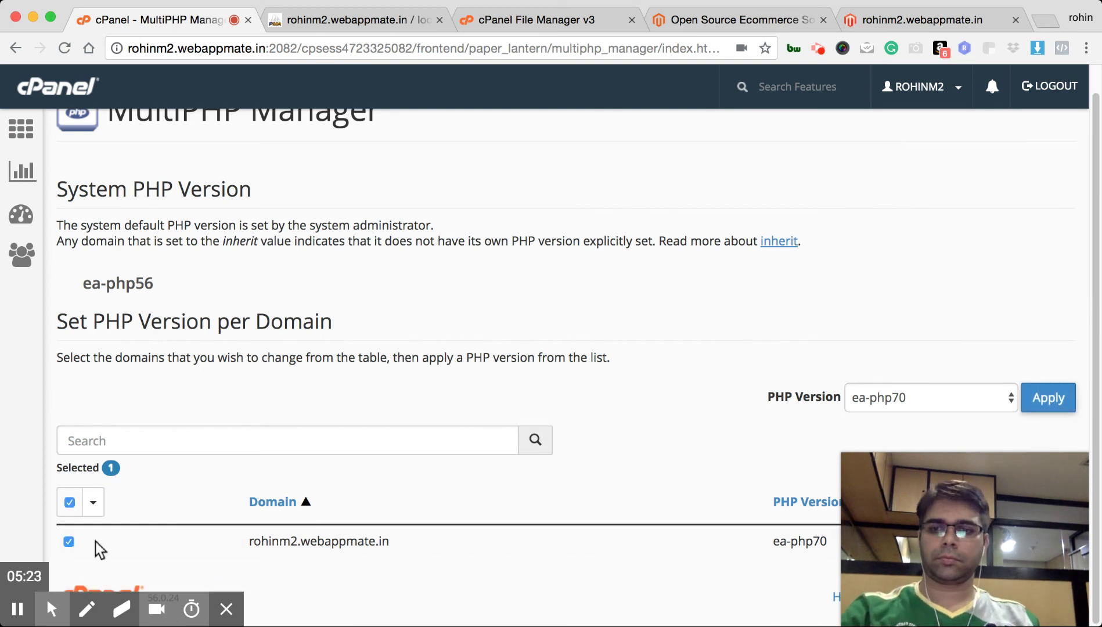
click(1053, 406)
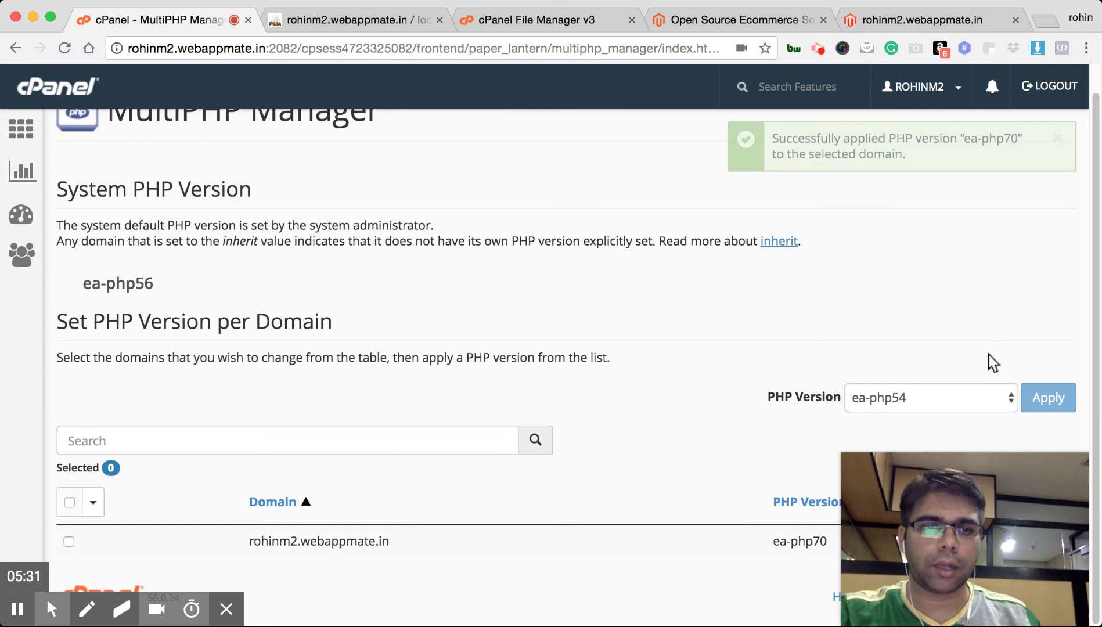
click(1011, 400)
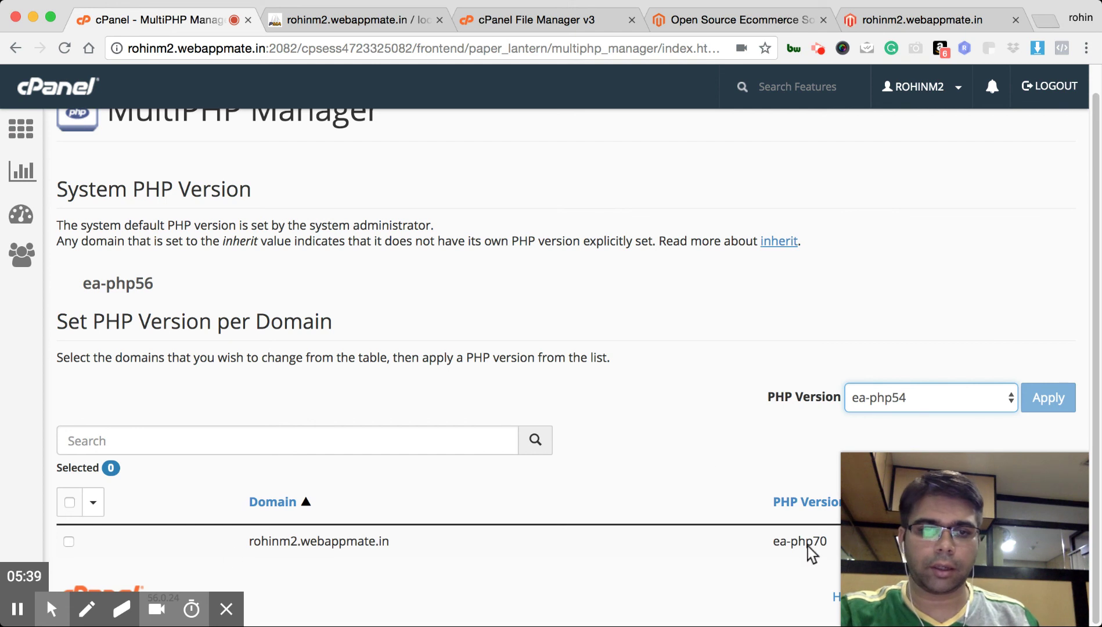
click(774, 541)
drag(773, 542, 825, 544)
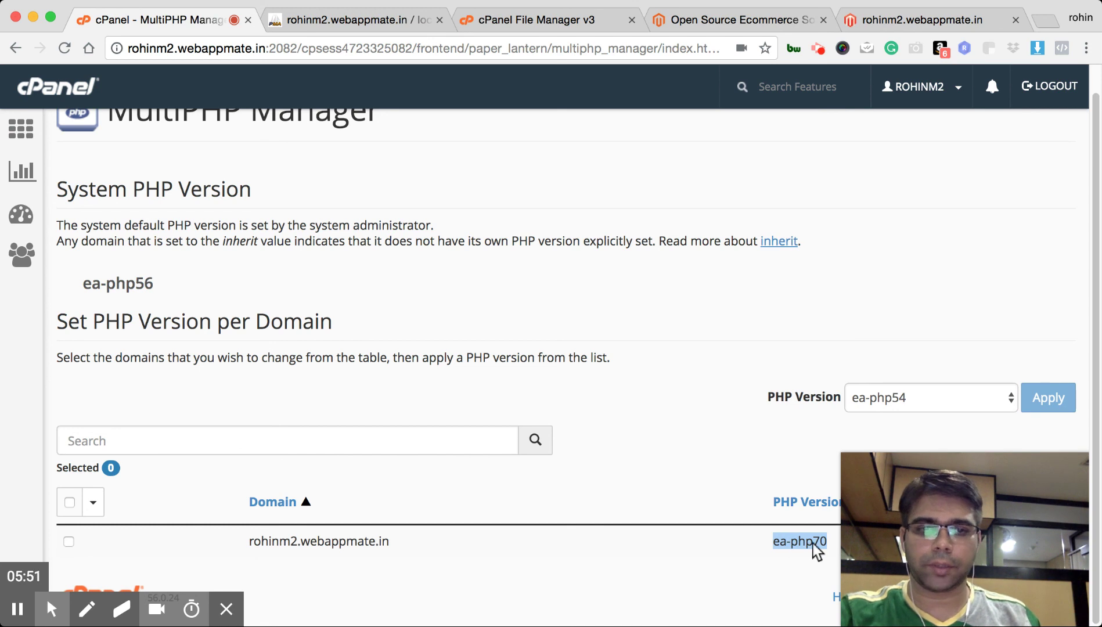
click(642, 261)
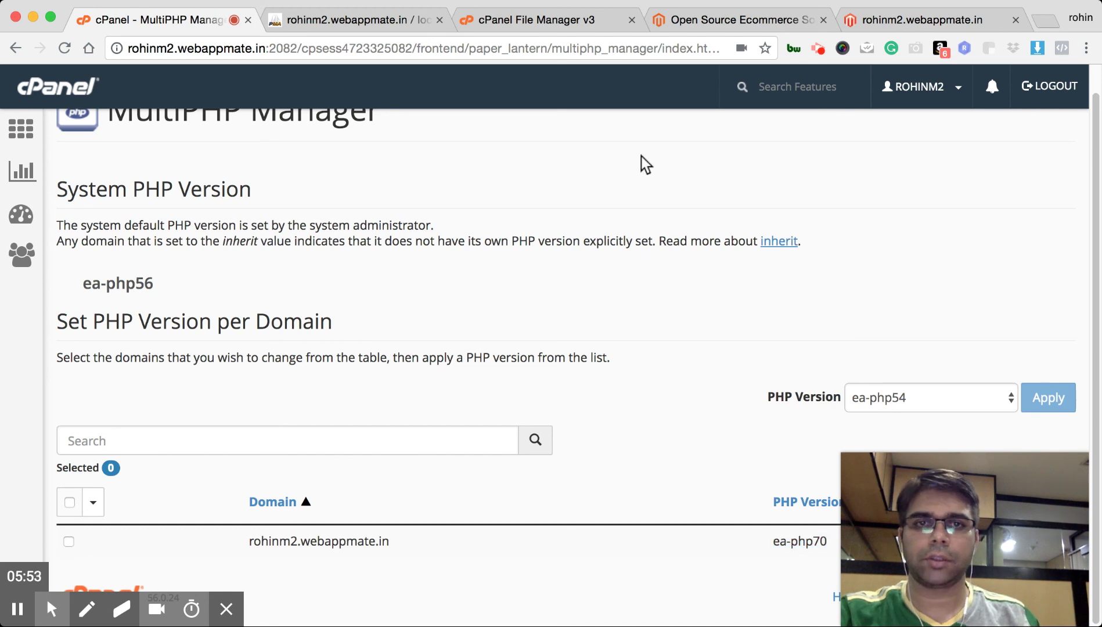
Reload the site, start Magento setup, pass the readiness check with PHP 7.0.29, and continue
click(877, 19)
click(755, 156)
key(super+r)
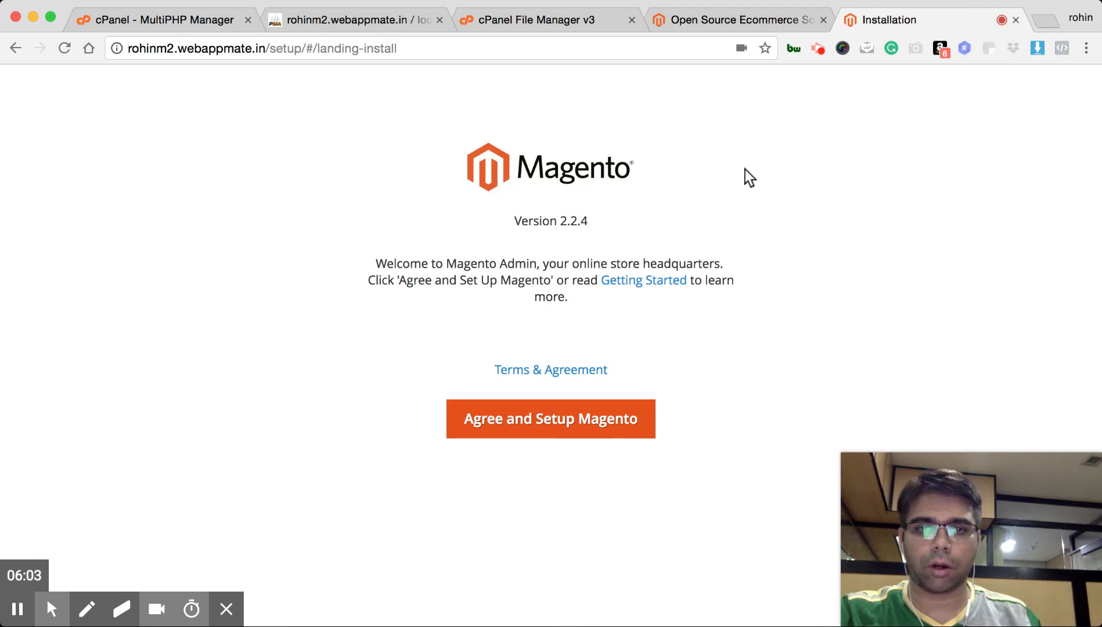
click(559, 423)
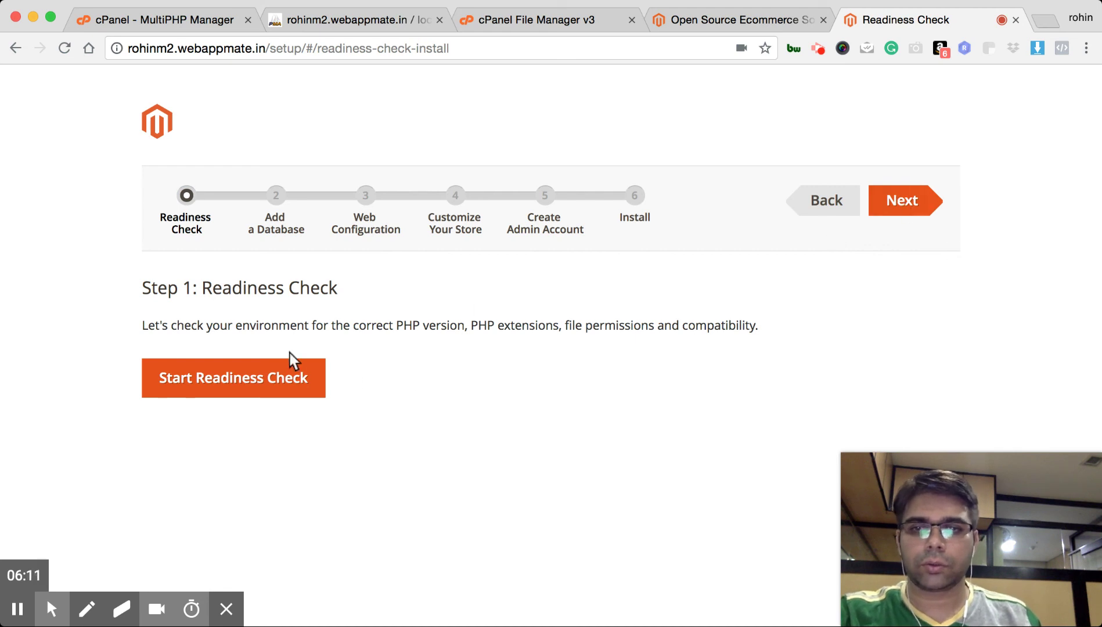
click(282, 373)
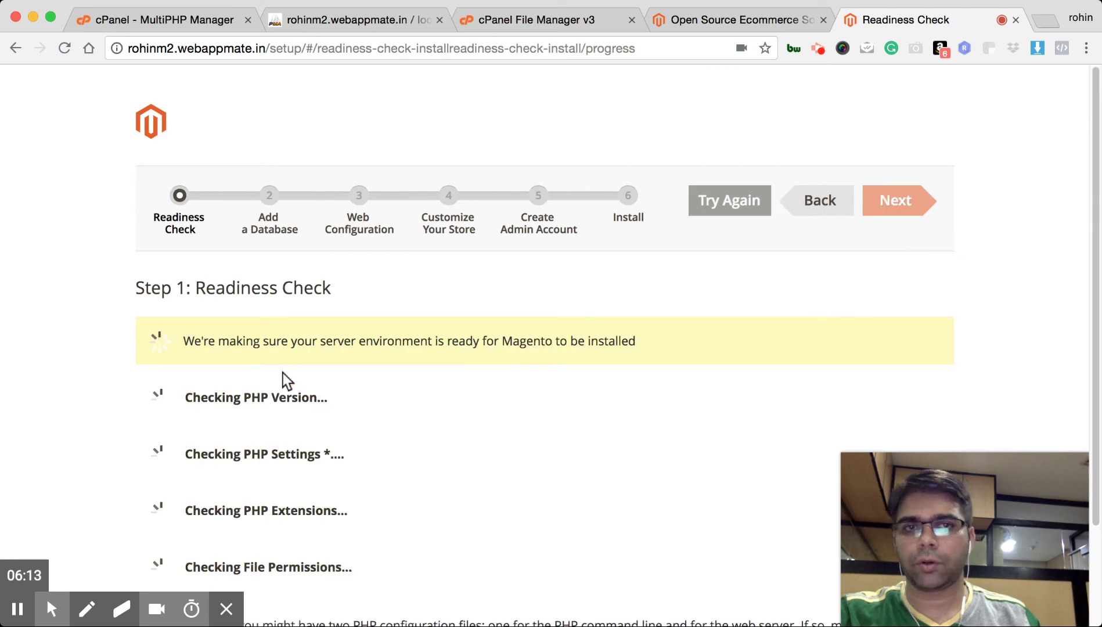
scroll(472, 364, down, 5)
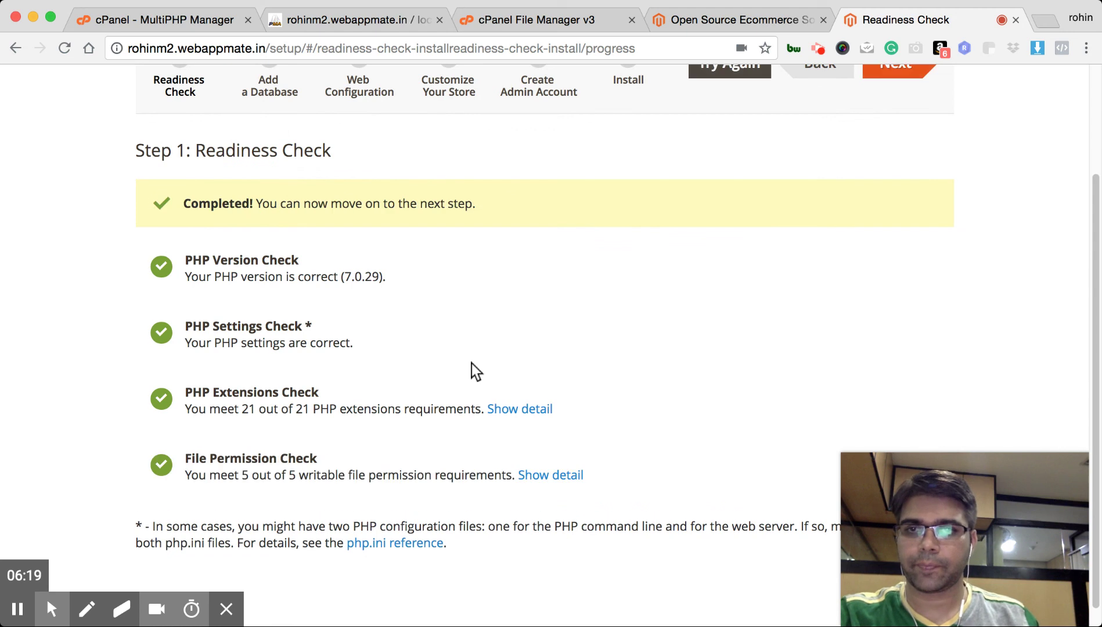
scroll(472, 364, up, 2)
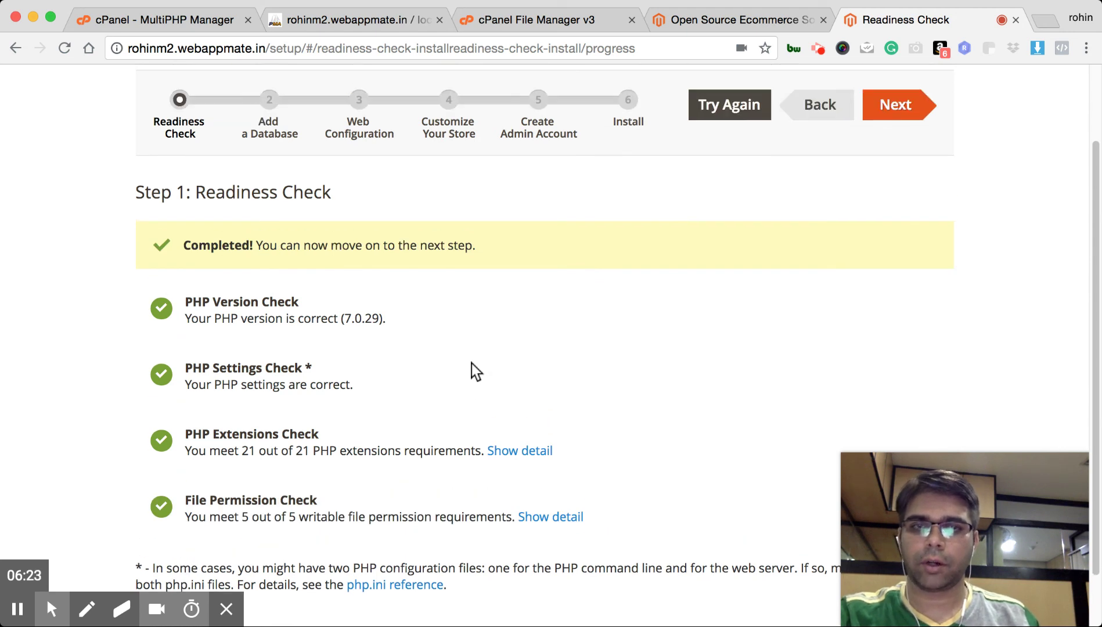
click(901, 109)
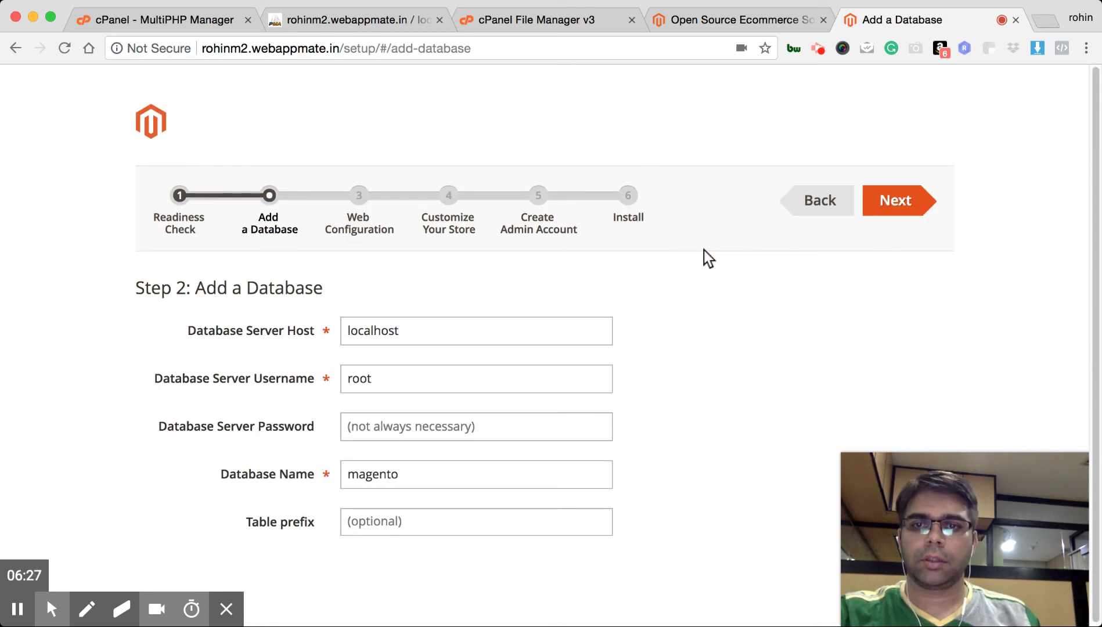
drag(414, 328, 331, 332)
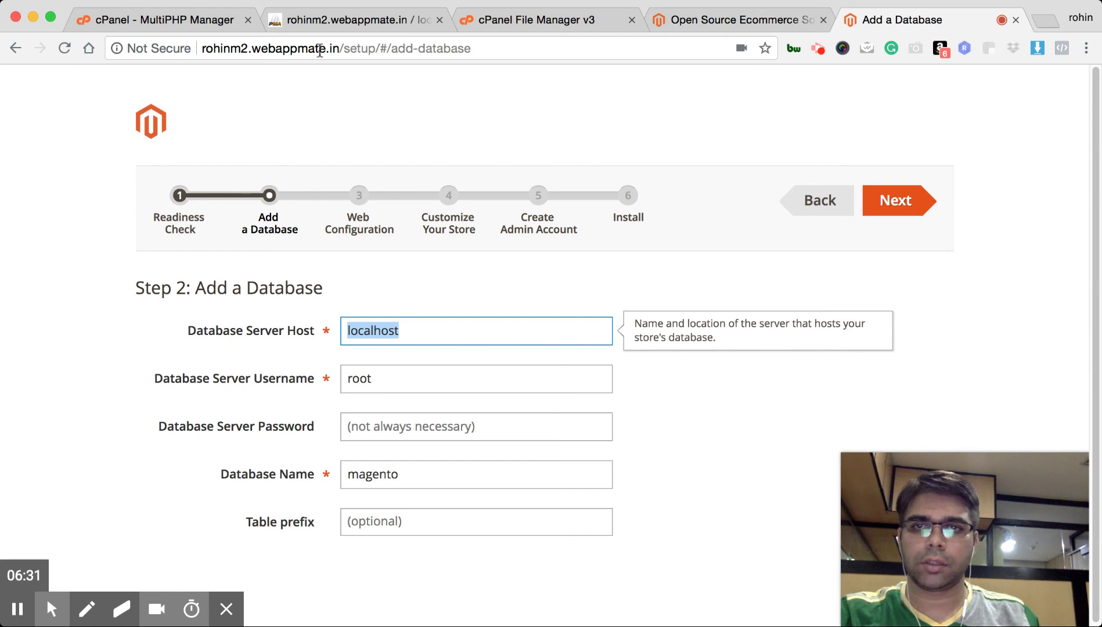
drag(338, 48, 205, 48)
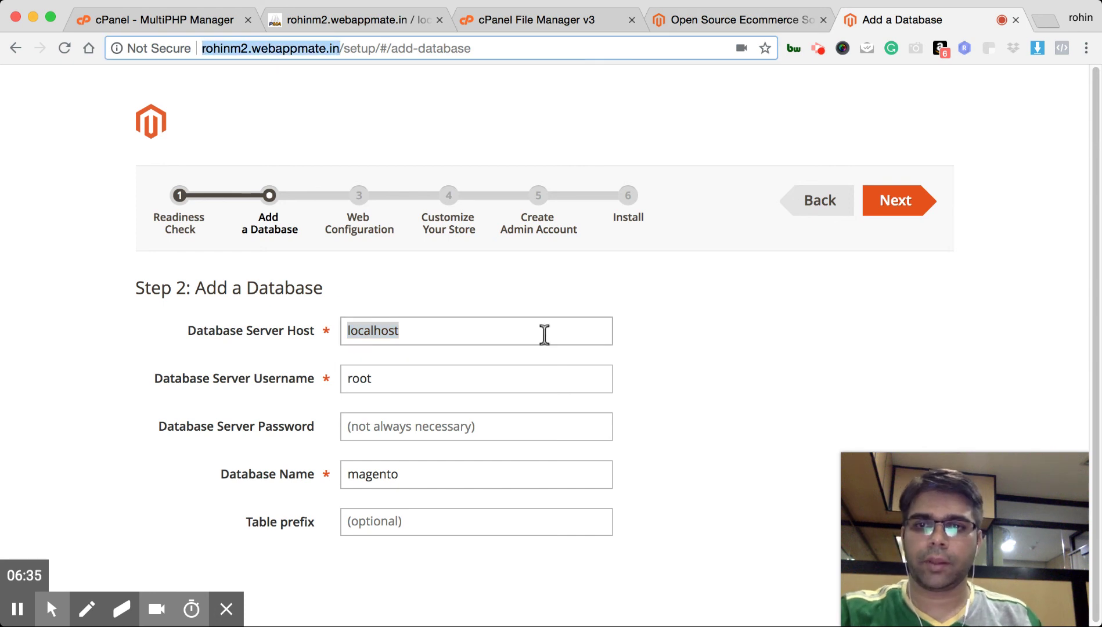
click(442, 336)
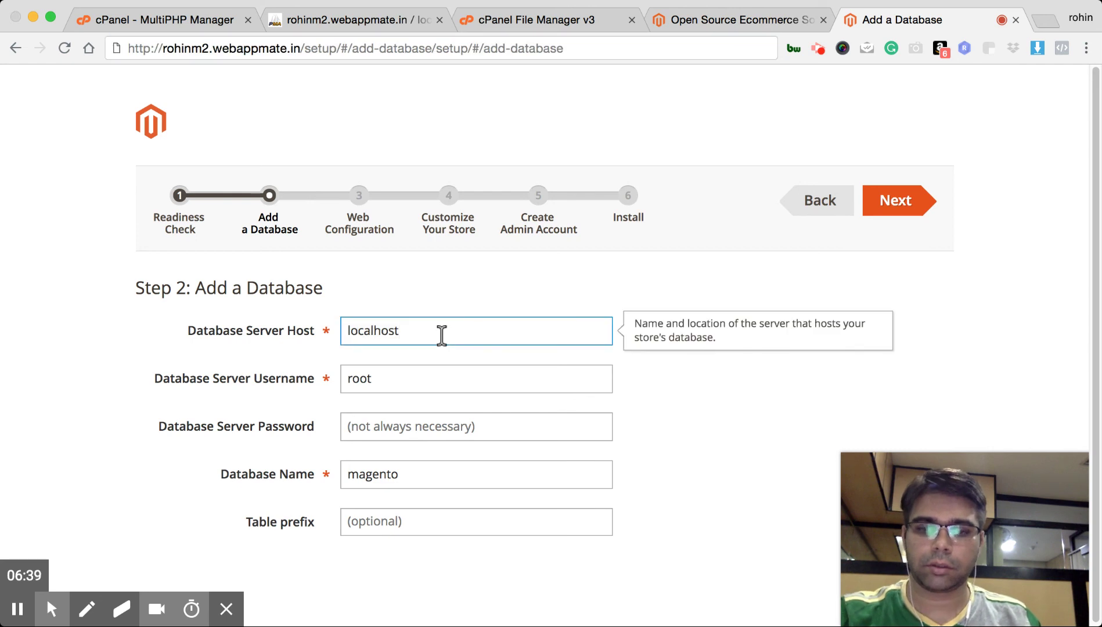
click(591, 290)
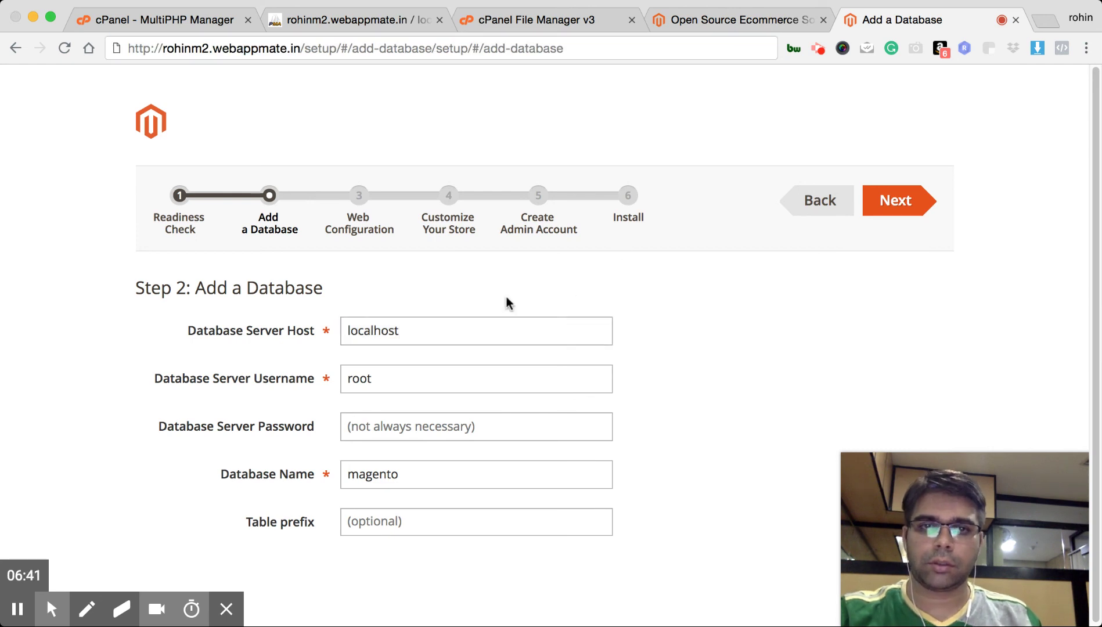
click(411, 329)
key(super+a)
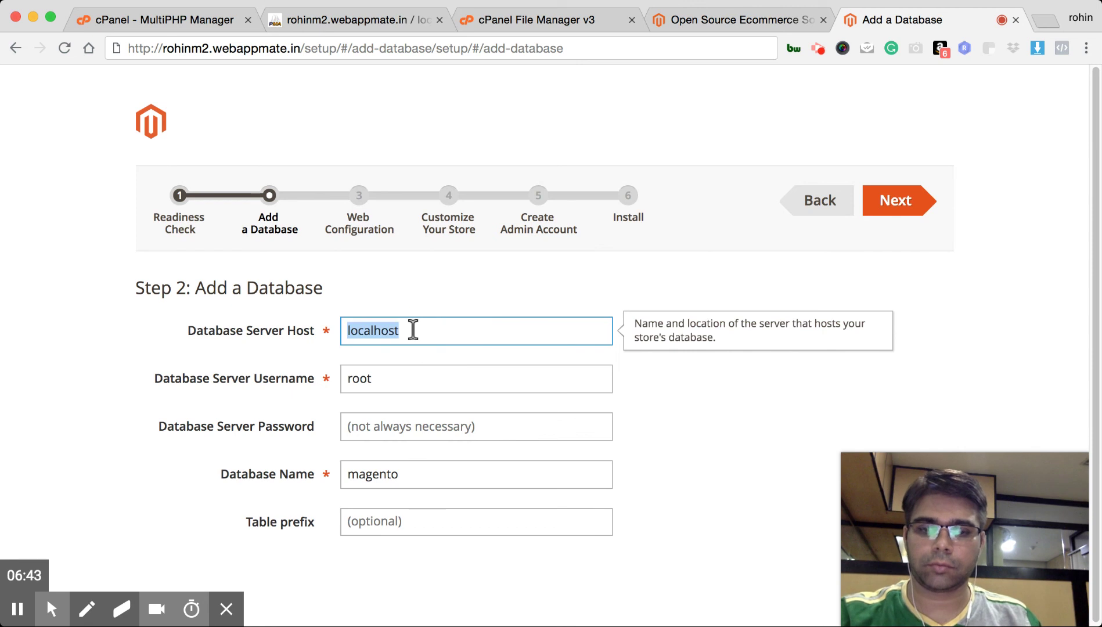
key(super+v)
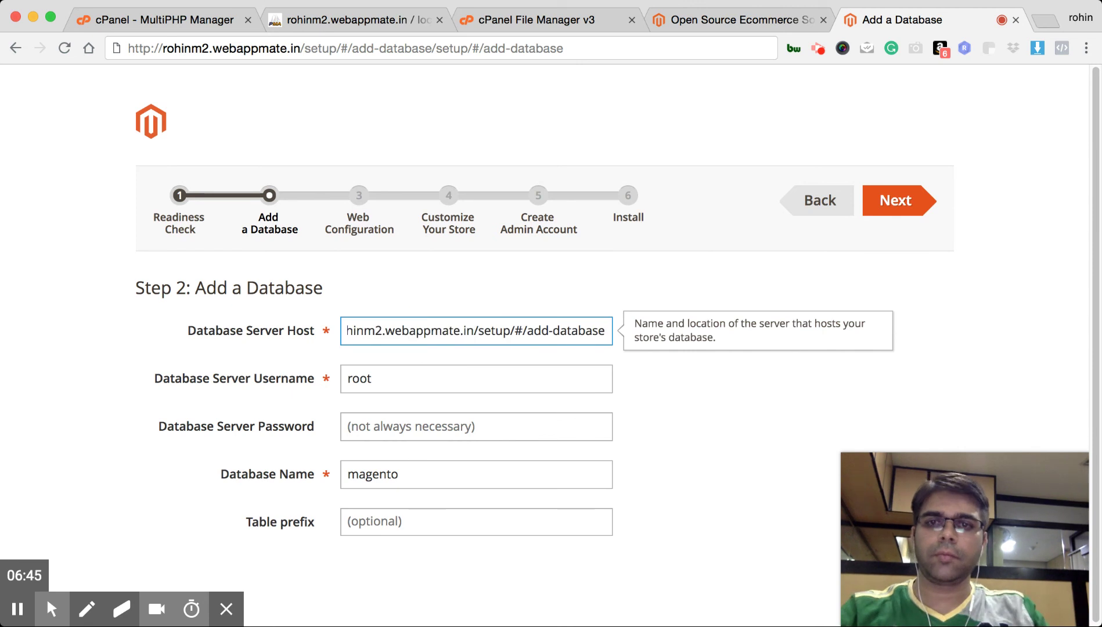
key(shift+Left)
key(shift+Left)
key(shift+Left)
key(shift+Left)
key(shift+Left)
key(shift+Left)
key(shift+Left)
key(shift+Left)
key(shift+Left)
key(shift+Left)
key(shift+Left)
key(shift+Left)
key(shift+Left)
key(shift+Left)
key(shift+Left)
key(shift+Left)
key(shift+Left)
key(shift+Left)
key(shift+Left)
key(shift+Left)
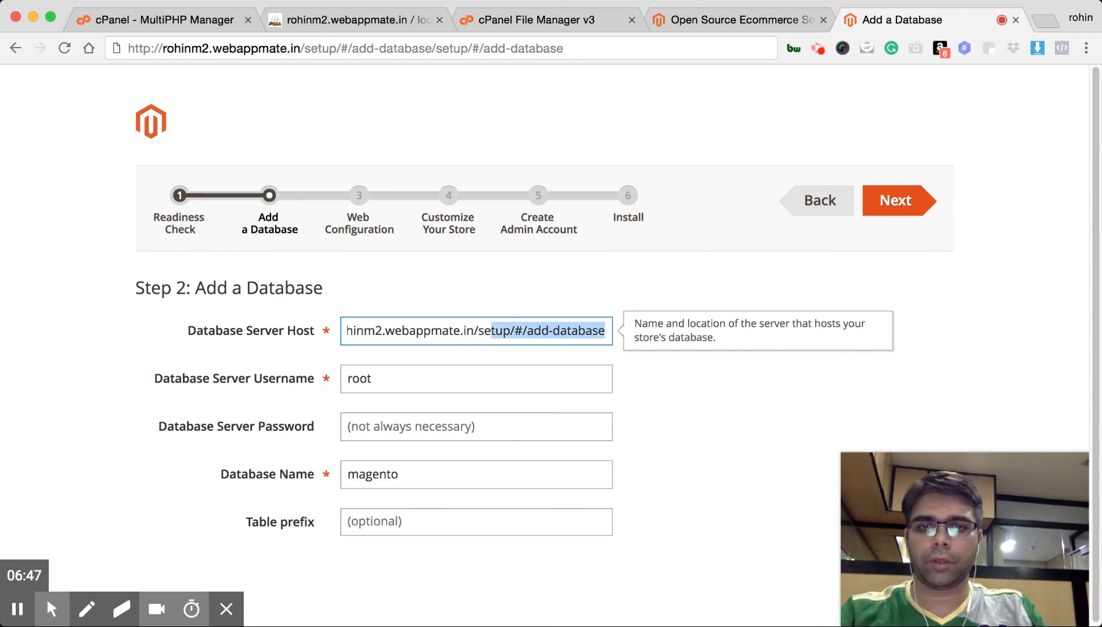
key(BackSpace)
key(BackSpace)
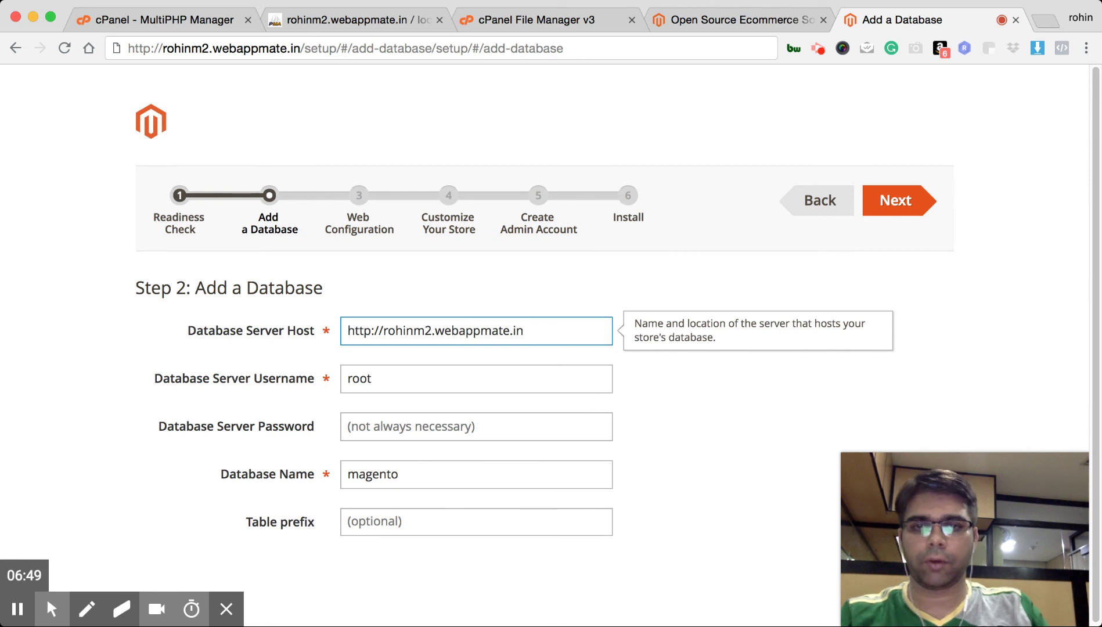
click(386, 333)
key(BackSpace)
key(BackSpace)
key(BackSpace)
key(BackSpace)
key(BackSpace)
key(BackSpace)
key(BackSpace)
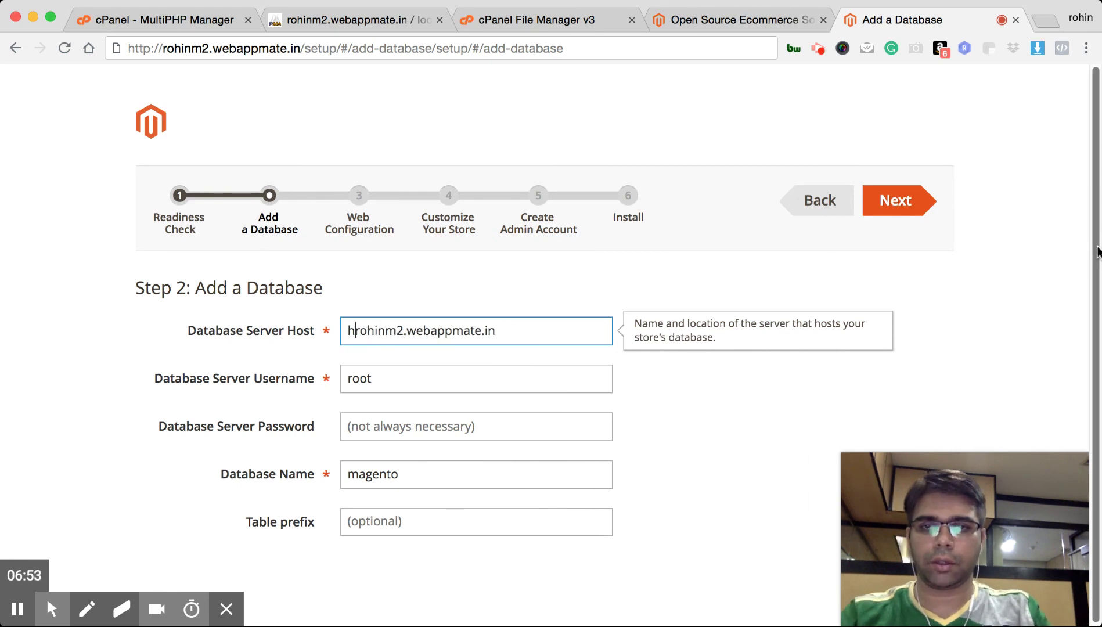
Replace the default database username root with the hosting account name from the site address
click(405, 379)
drag(382, 381, 312, 383)
key(BackSpace)
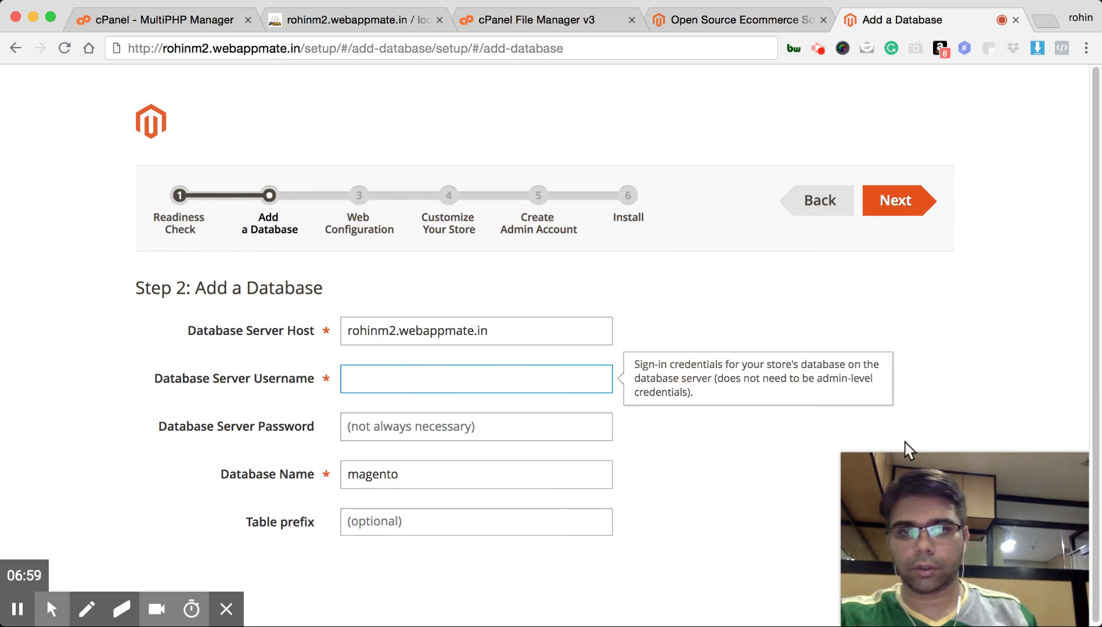
click(797, 271)
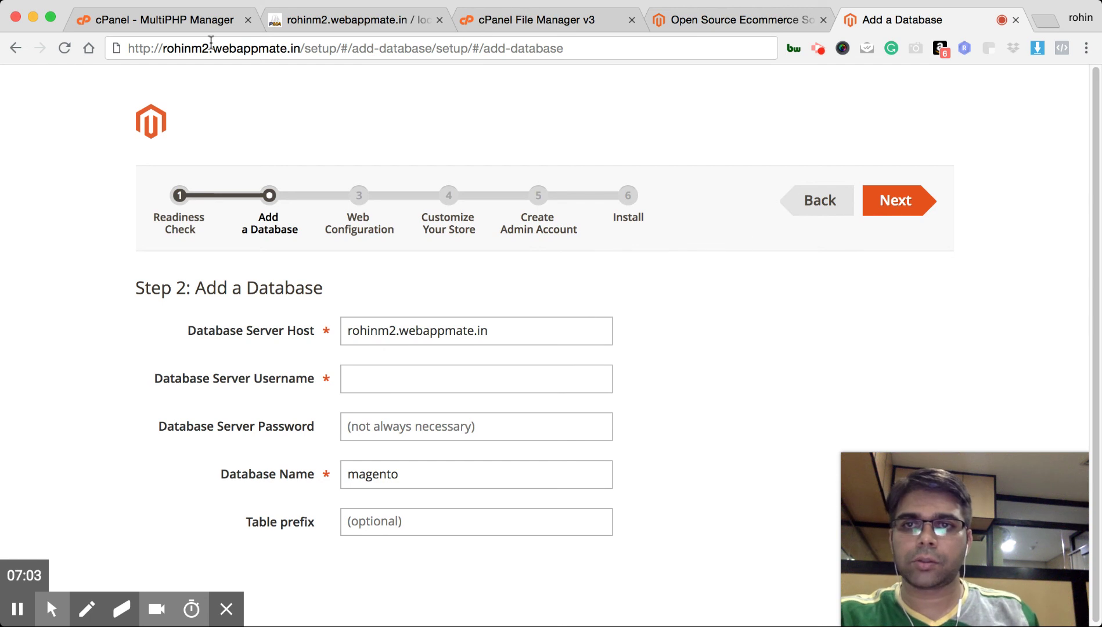
drag(209, 49, 163, 48)
key(super+c)
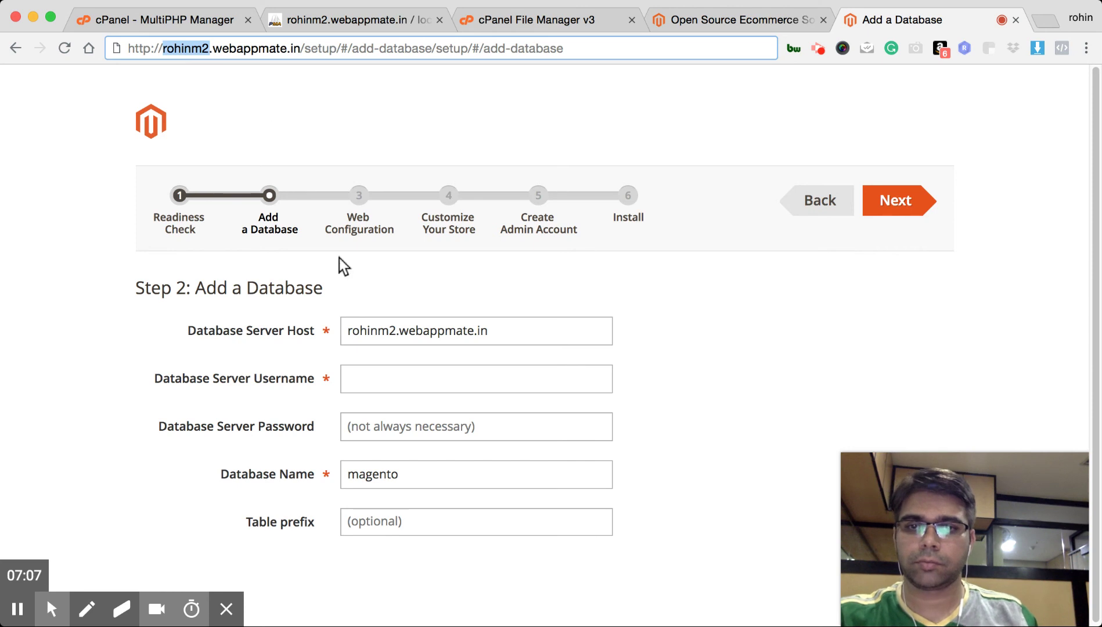
click(377, 376)
key(super+v)
click(446, 426)
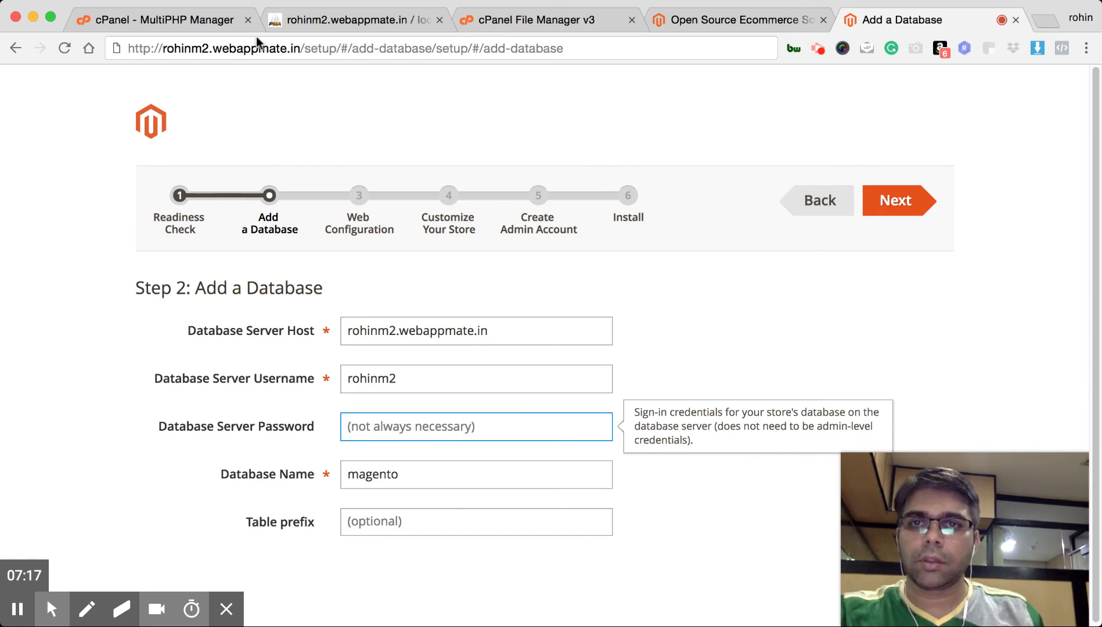
Go from the cPanel home page to the MySQL Databases page
click(337, 19)
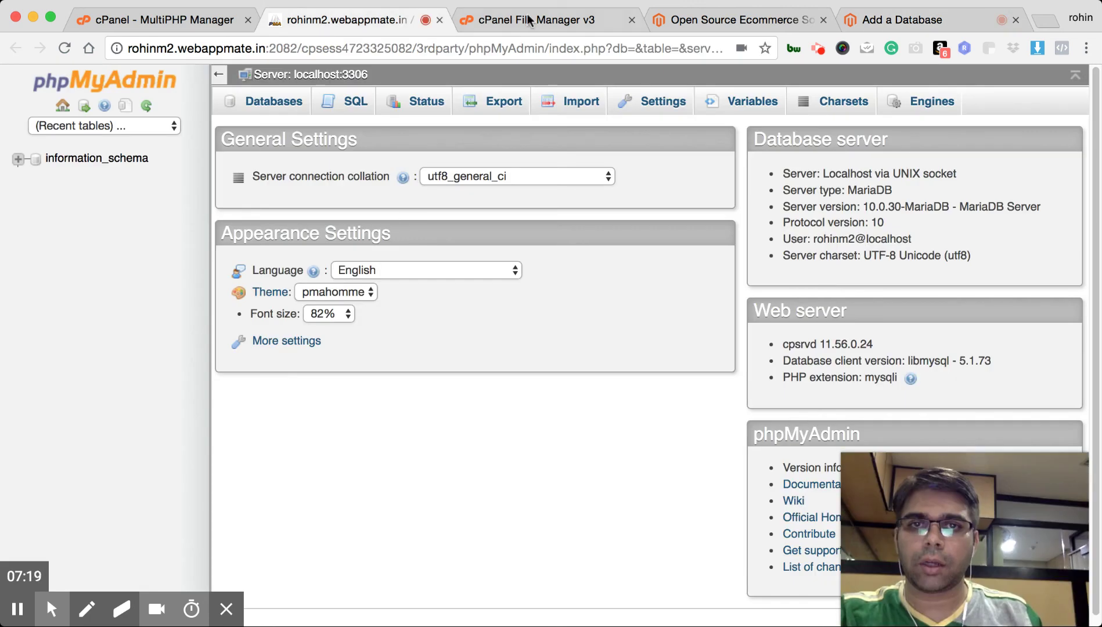
click(531, 20)
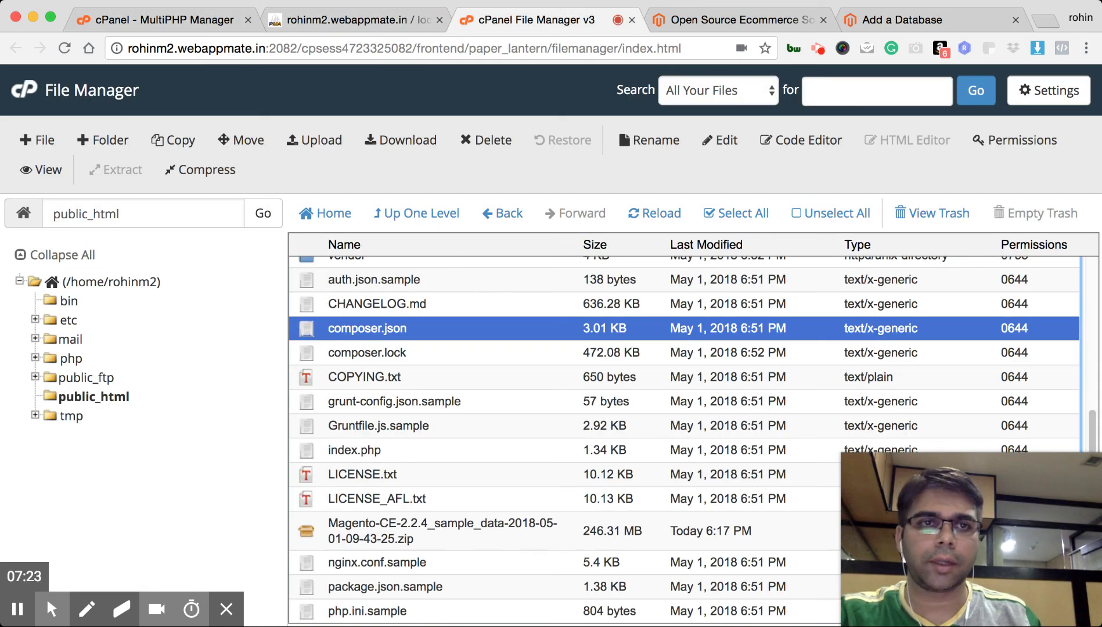
click(890, 24)
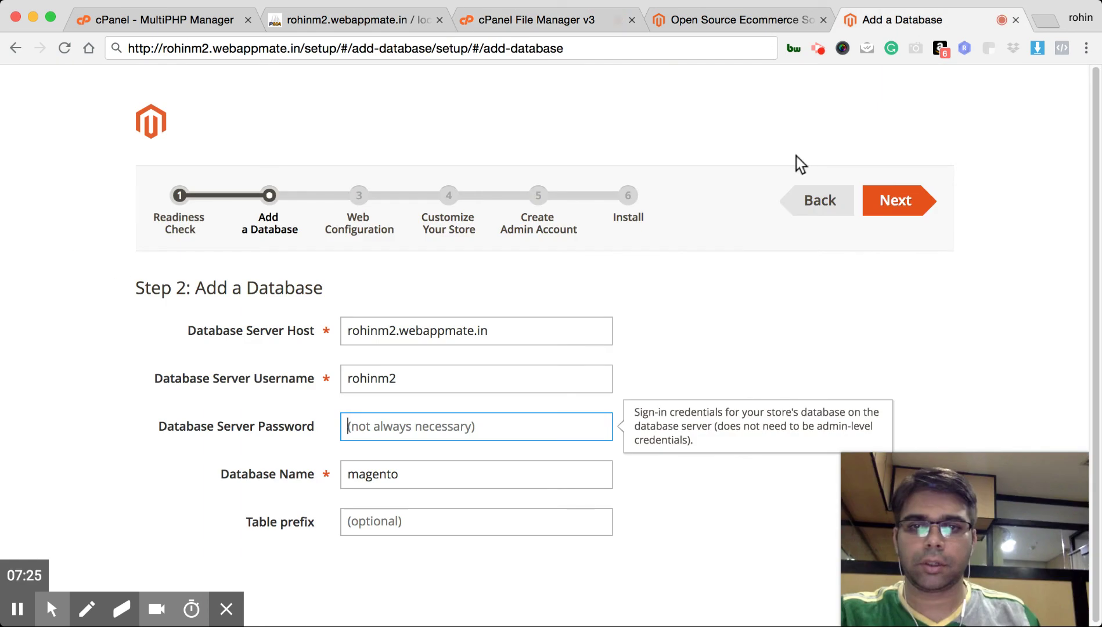
click(211, 20)
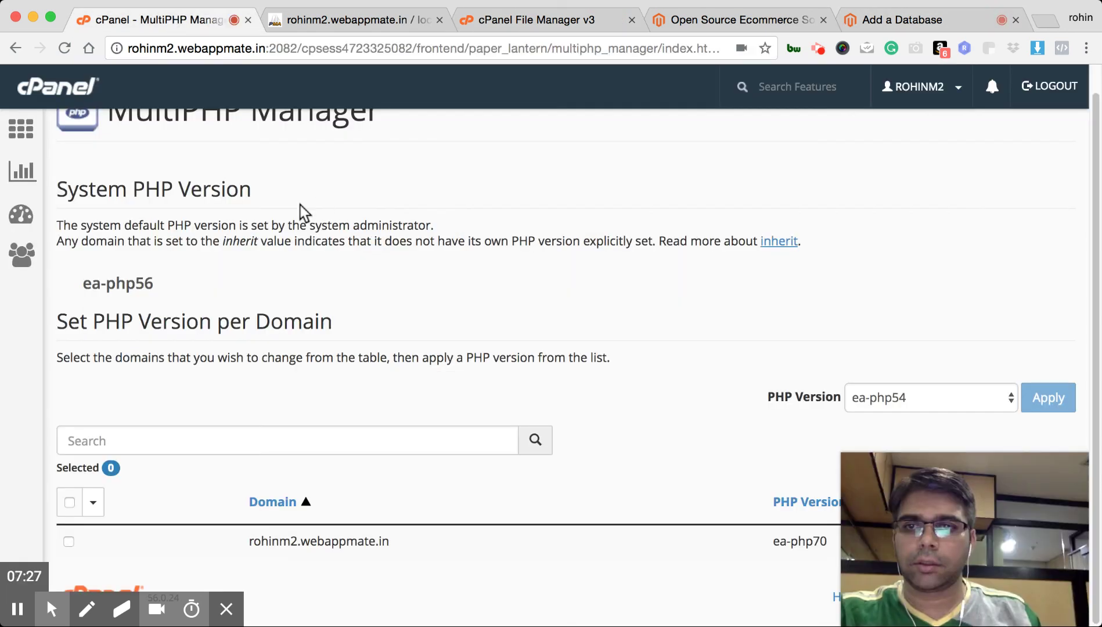
click(22, 132)
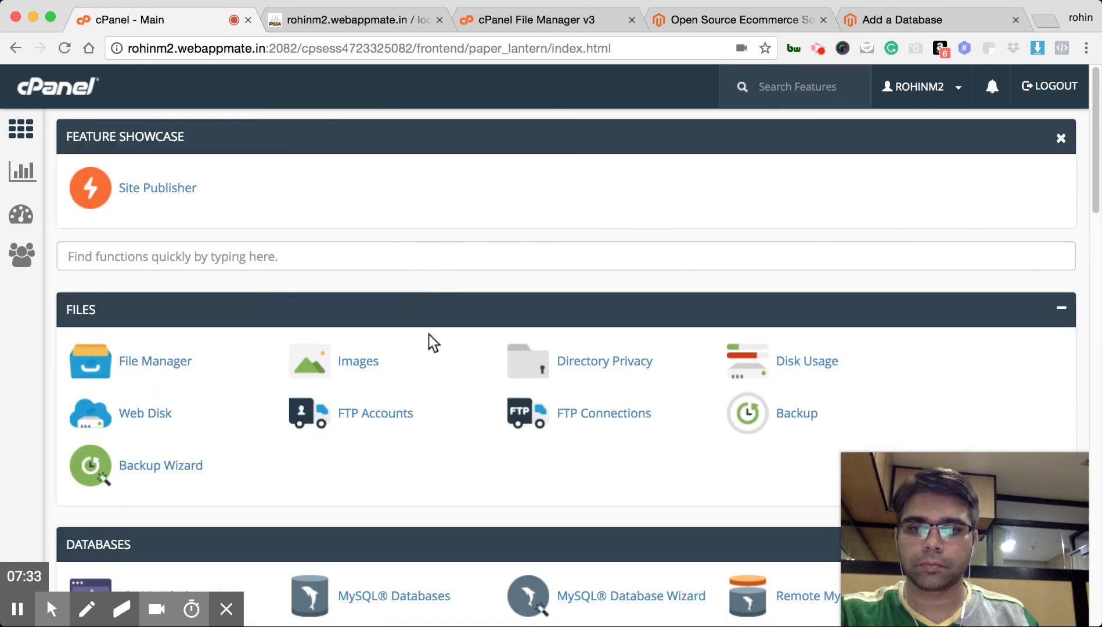
scroll(602, 549, down, 8)
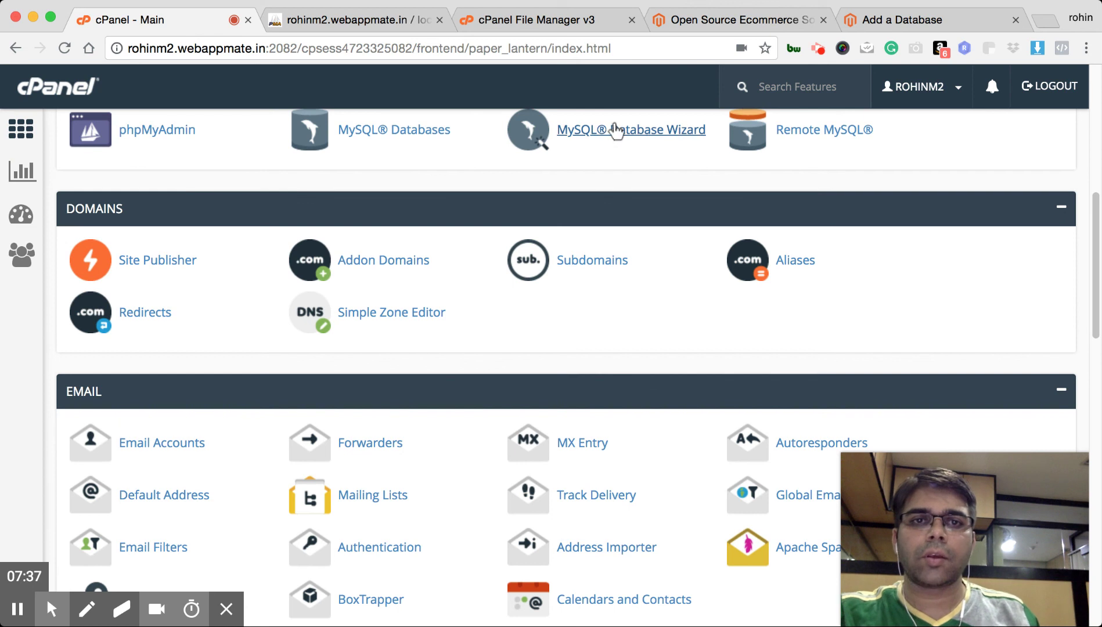
click(441, 140)
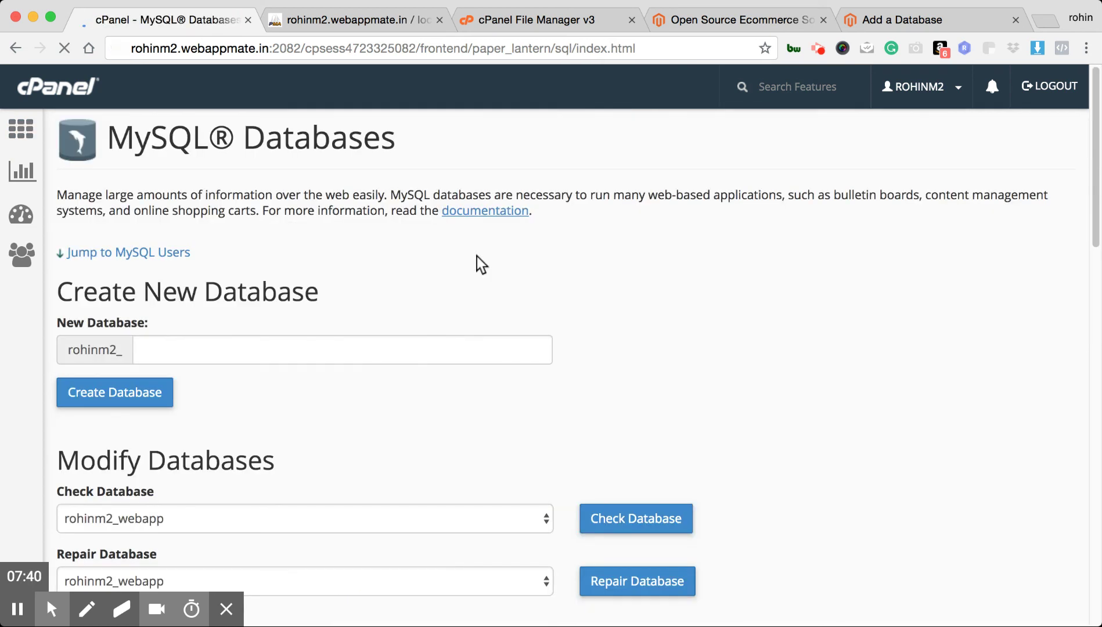
scroll(475, 299, down, 5)
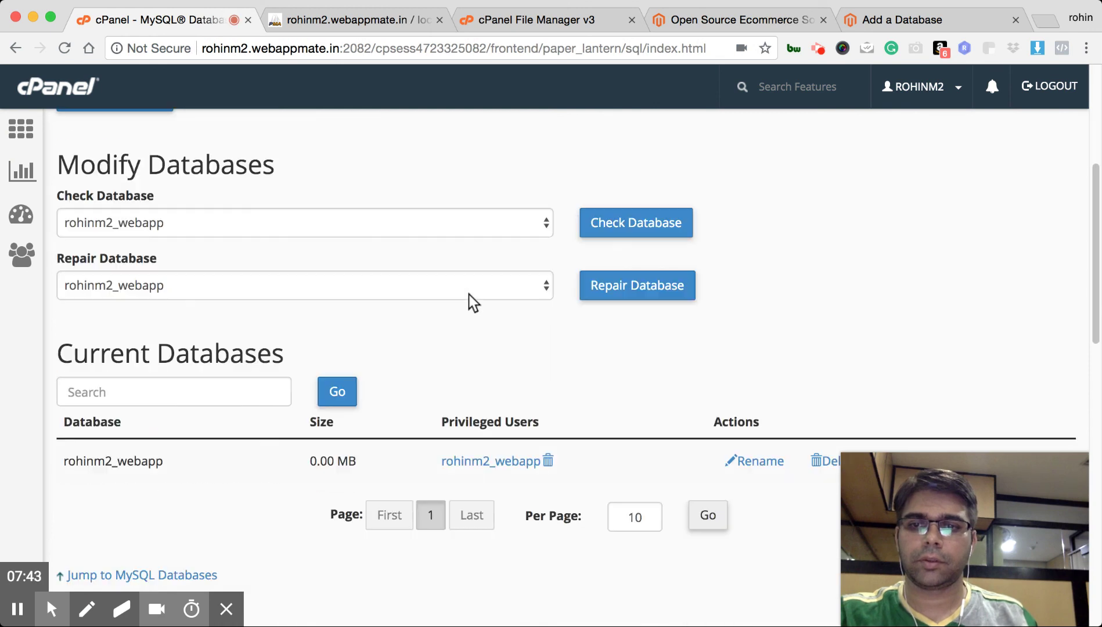
Copy the existing database name and select the username text in Magento's database step
drag(173, 462, 62, 465)
key(cmd+c)
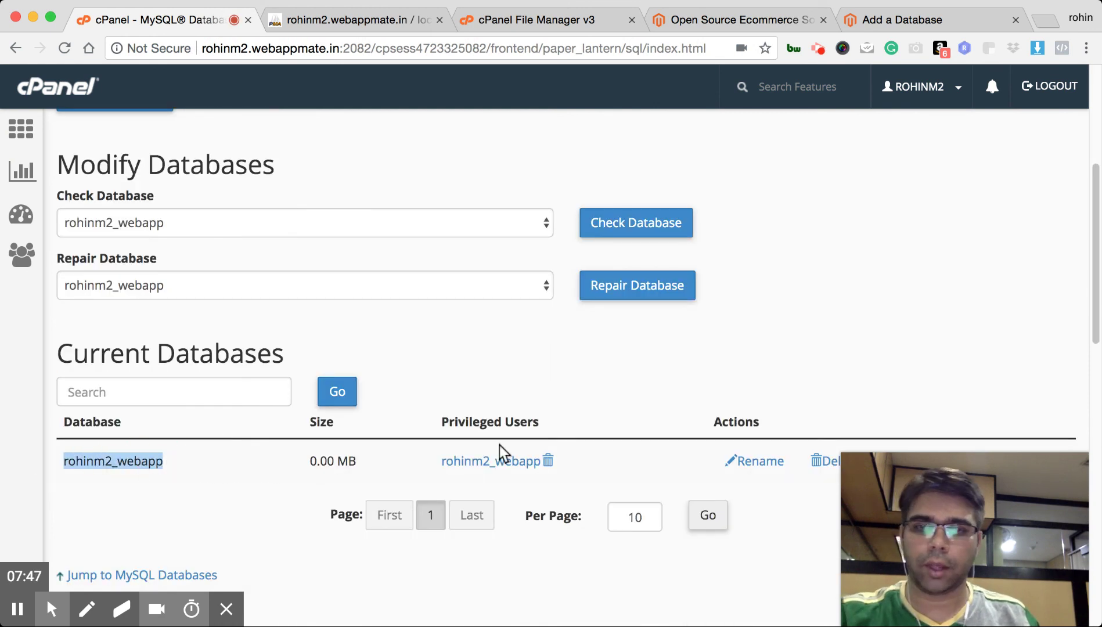
click(907, 19)
drag(416, 376, 332, 377)
Paste the cPanel database name into both Database Server Username and Database Name
key(cmd+v)
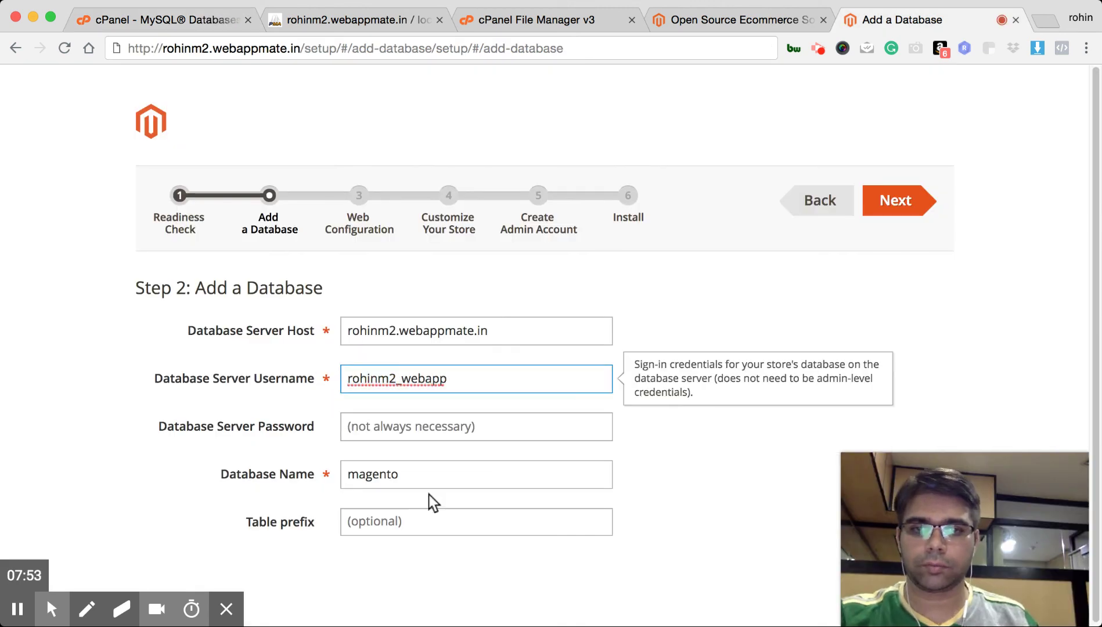
click(425, 480)
double_click(424, 480)
key(cmd+v)
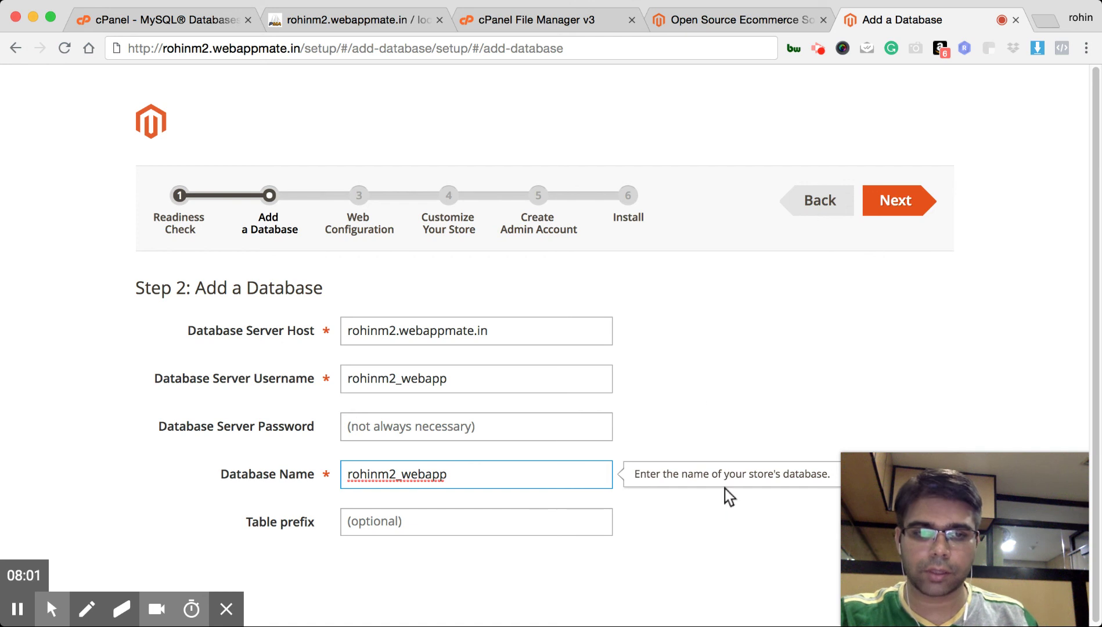
Enter the database server password and continue to Web Configuration
click(860, 581)
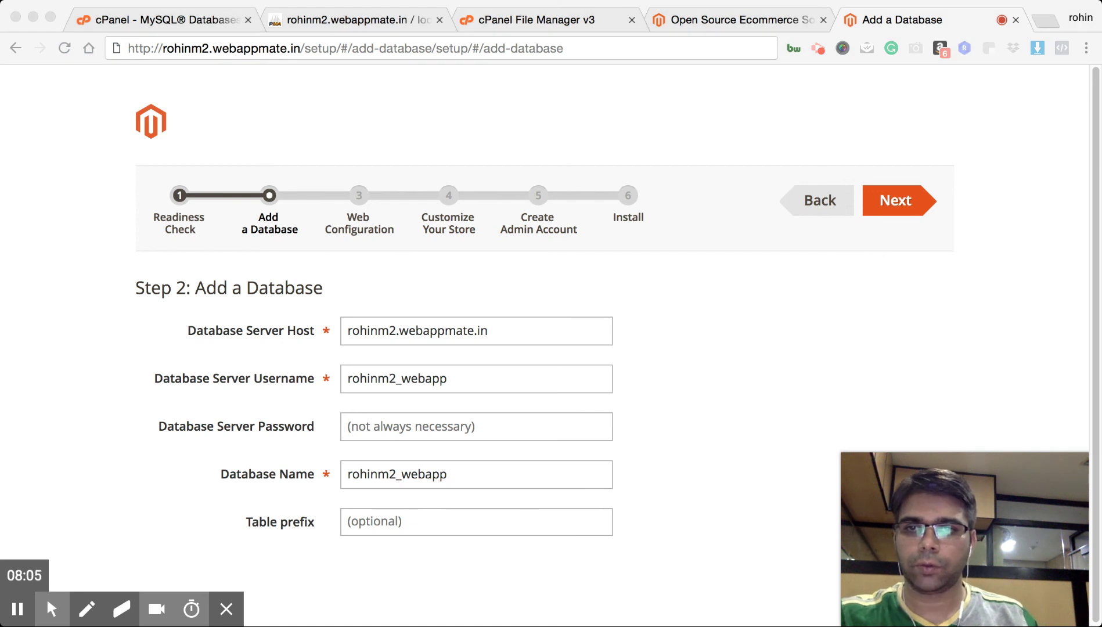
click(578, 388)
click(432, 419)
key(super+v)
click(921, 203)
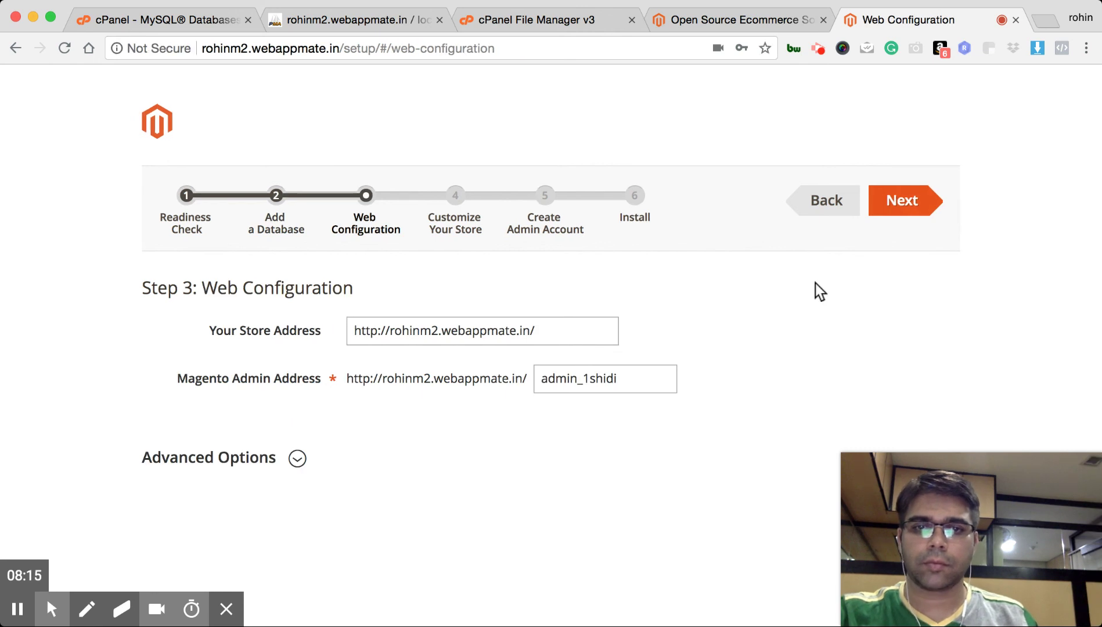
Change the Magento Admin Address from admin_1shidi to adminm2 and continue to store customization
click(622, 379)
key(BackSpace)
key(BackSpace)
key(BackSpace)
key(BackSpace)
key(BackSpace)
key(BackSpace)
key(BackSpace)
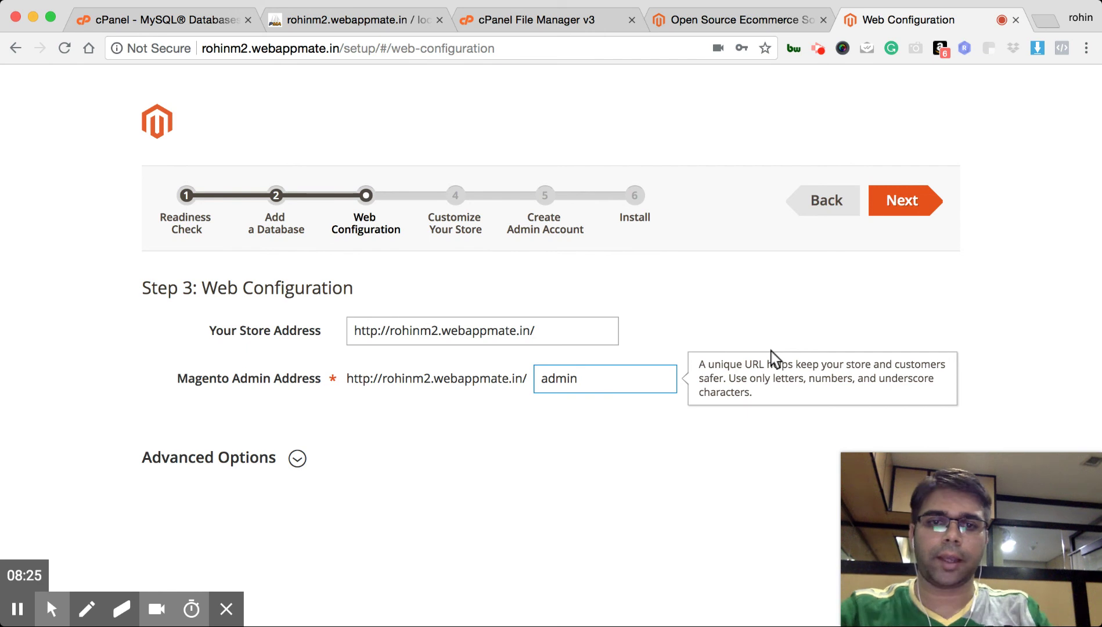
text(rohin)
key(BackSpace)
key(BackSpace)
key(BackSpace)
key(BackSpace)
key(BackSpace)
key(BackSpace)
key(BackSpace)
key(BackSpace)
key(BackSpace)
text(dminm2)
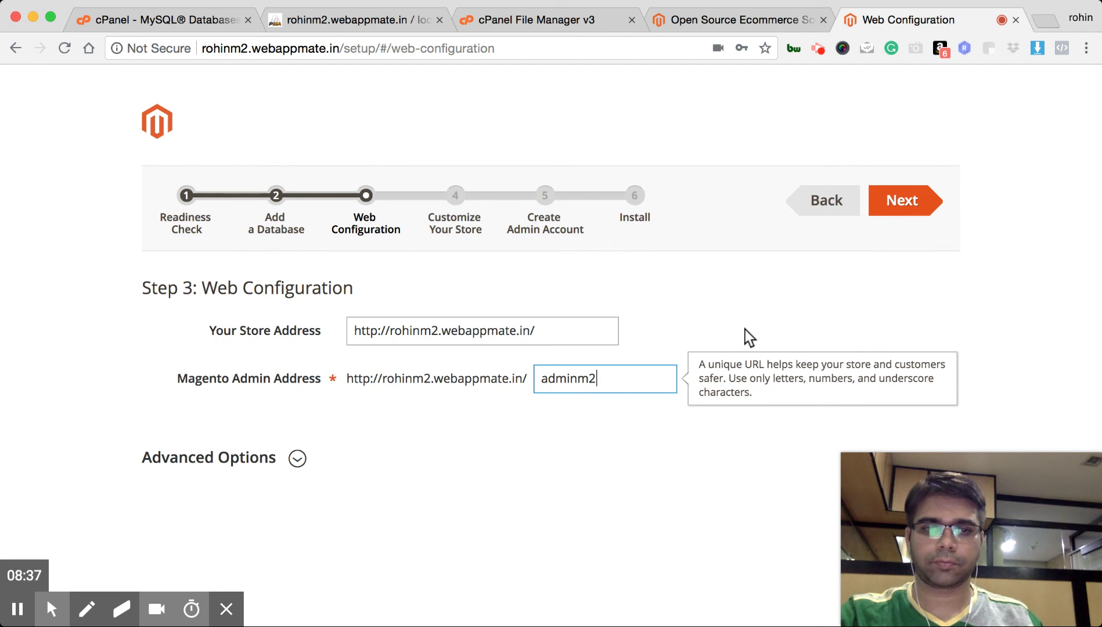
click(905, 204)
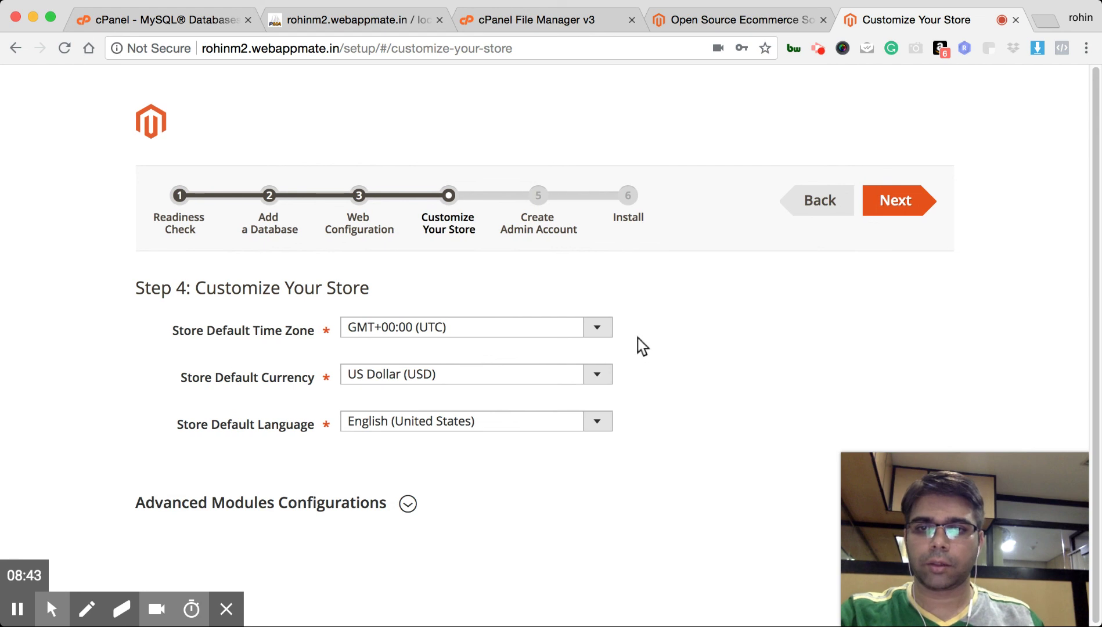
Choose India Standard Time (Asia/Colombo) as the store default time zone
click(553, 329)
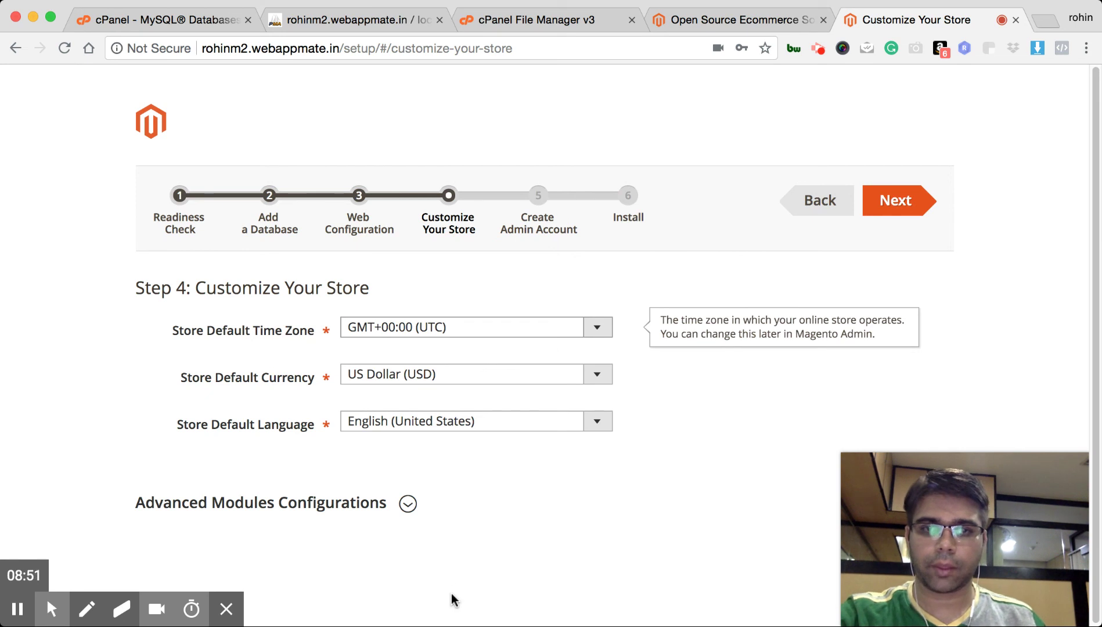
key(i)
click(667, 460)
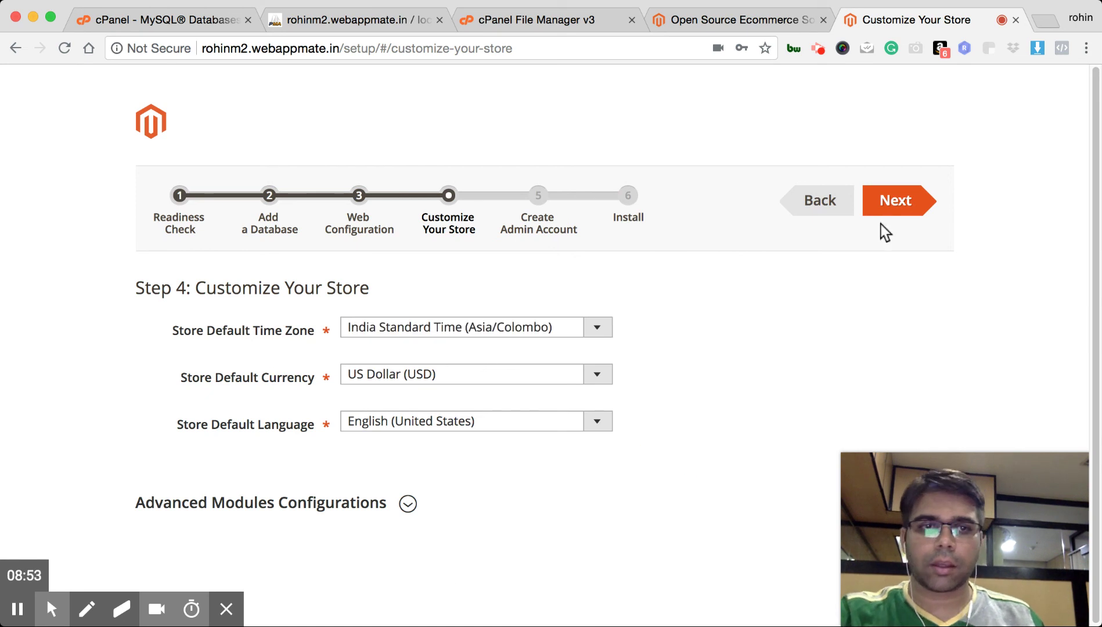
Enter the new admin username and pick the suggested autofill e-mail address
click(908, 195)
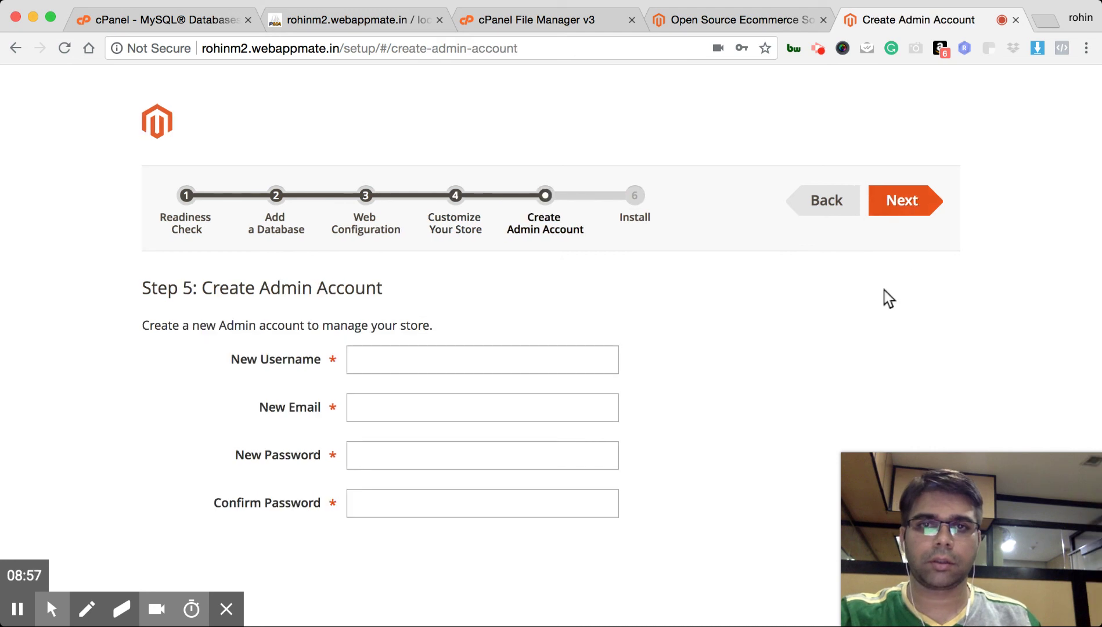
click(432, 356)
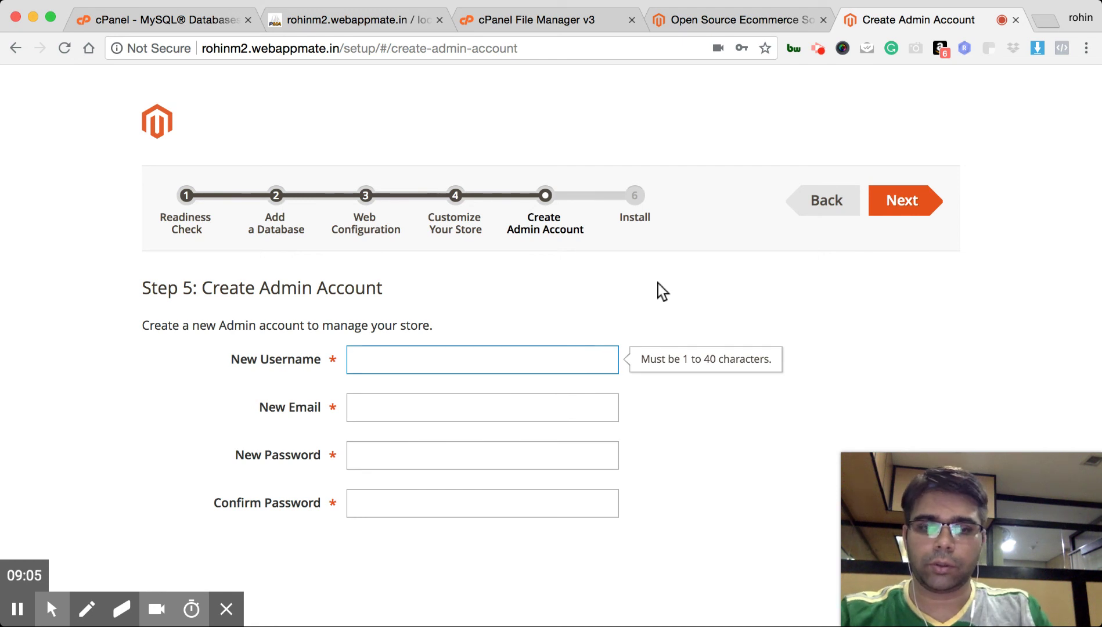
text(rohinadmin)
key(super+a)
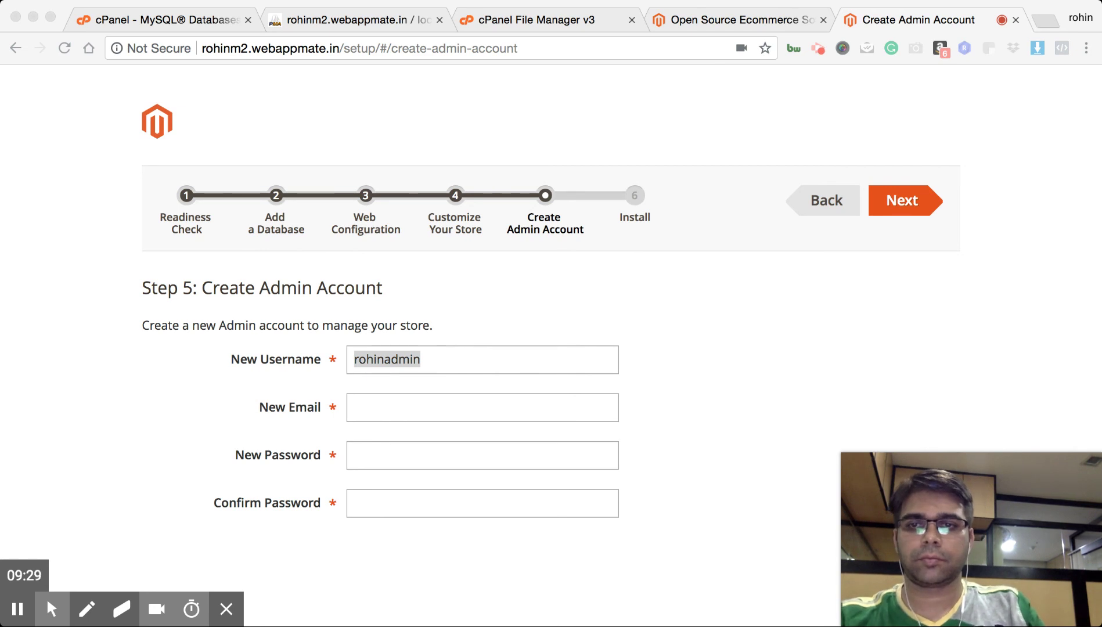
click(501, 324)
click(439, 410)
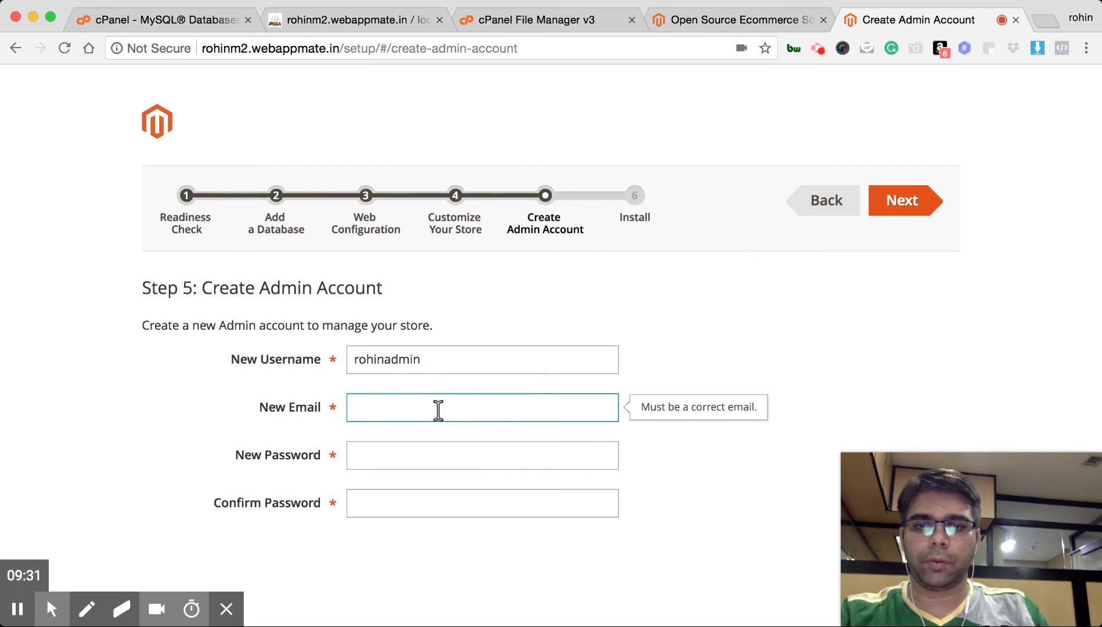
key(Down)
key(Return)
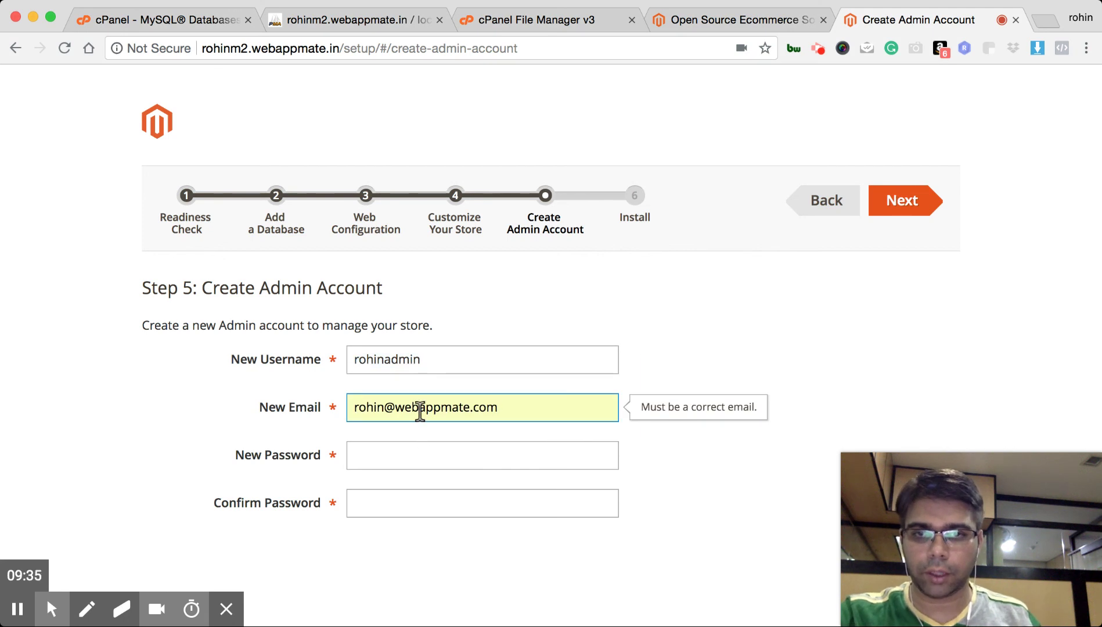
Type the admin password and repeat it in Confirm Password
click(414, 450)
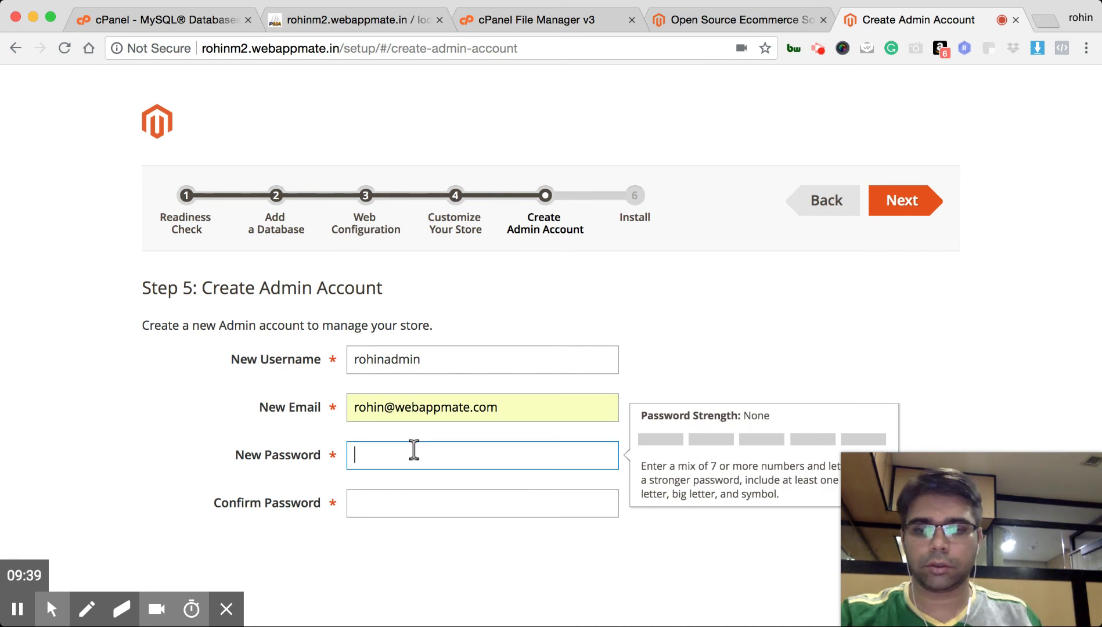
text(•••••••••••)
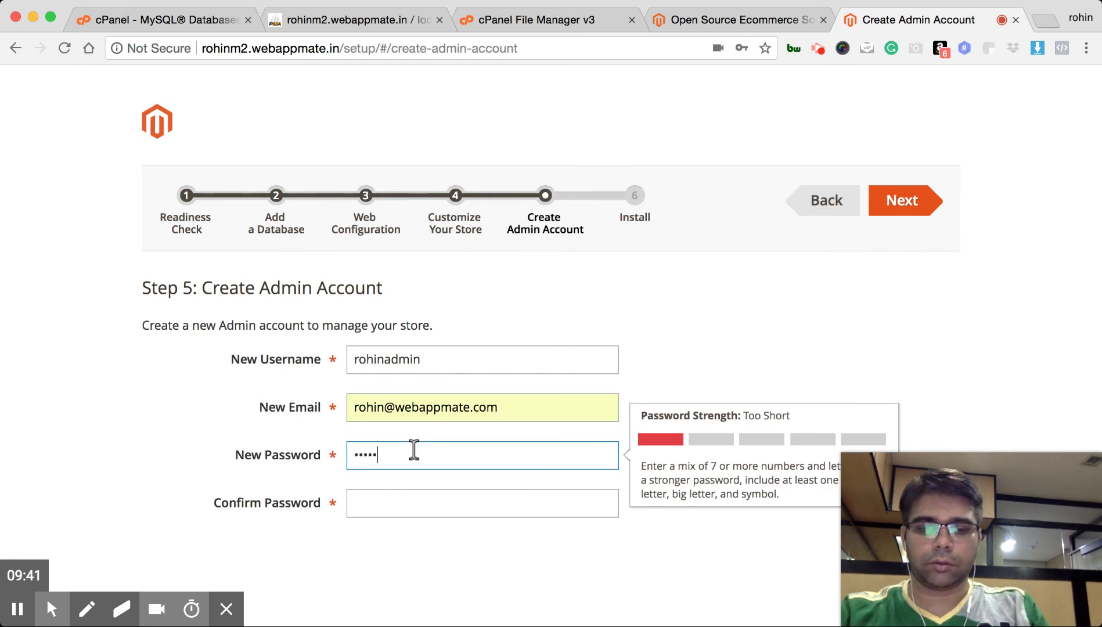
text(•)
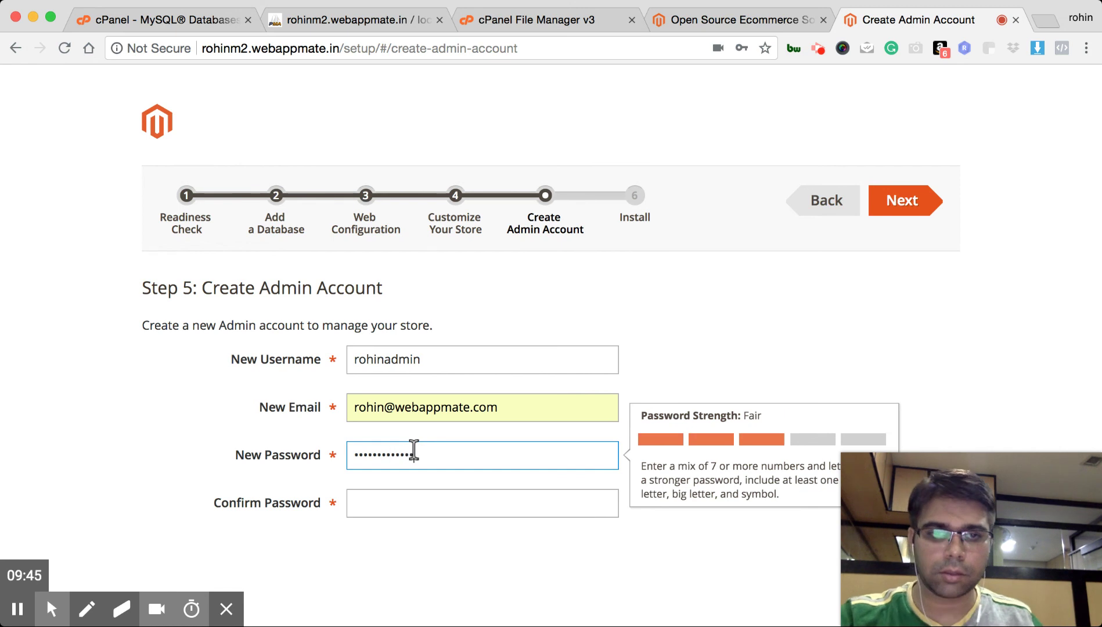
key(BackSpace)
key(BackSpace)
key(BackSpace)
key(BackSpace)
key(BackSpace)
key(BackSpace)
key(BackSpace)
key(BackSpace)
key(BackSpace)
key(BackSpace)
key(BackSpace)
key(BackSpace)
key(BackSpace)
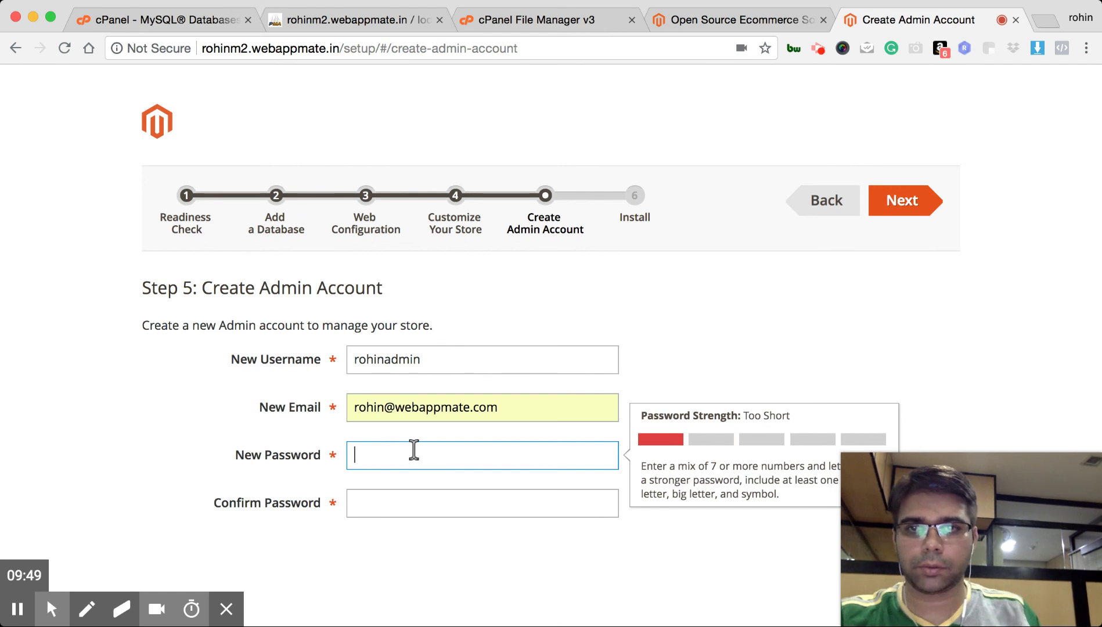
key(super+Tab)
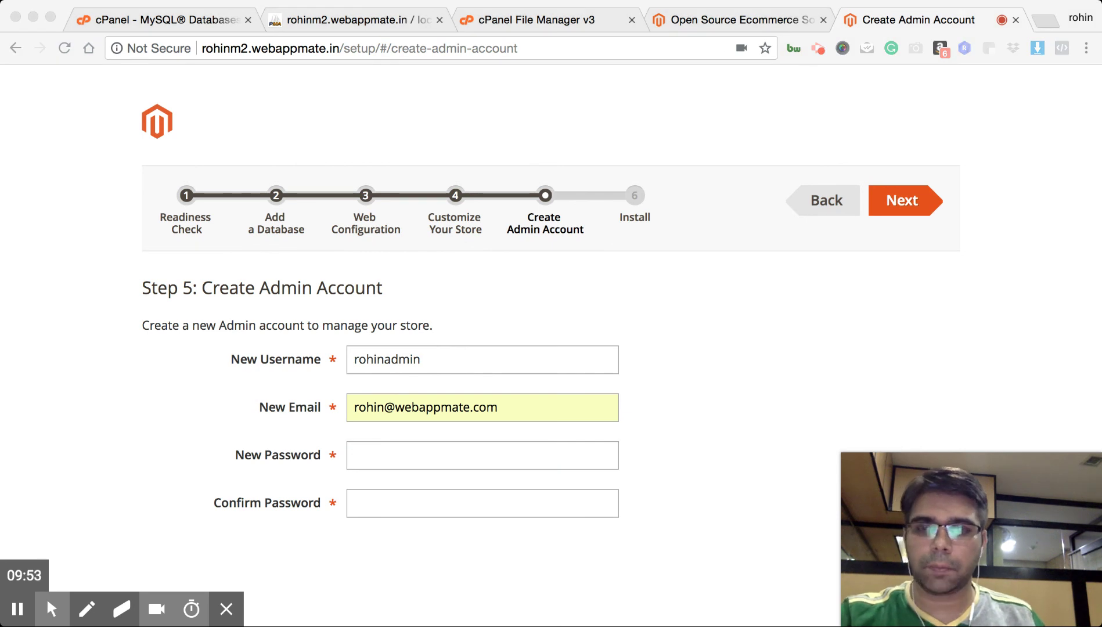
key(super+Tab)
text(••••••••••••)
click(423, 501)
key(super+v)
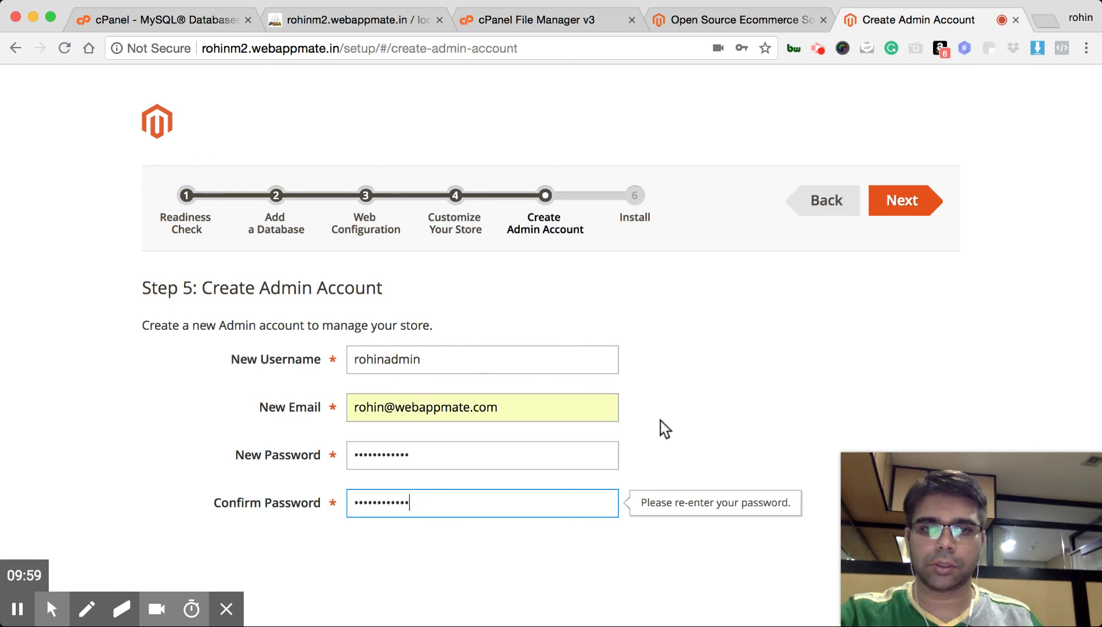